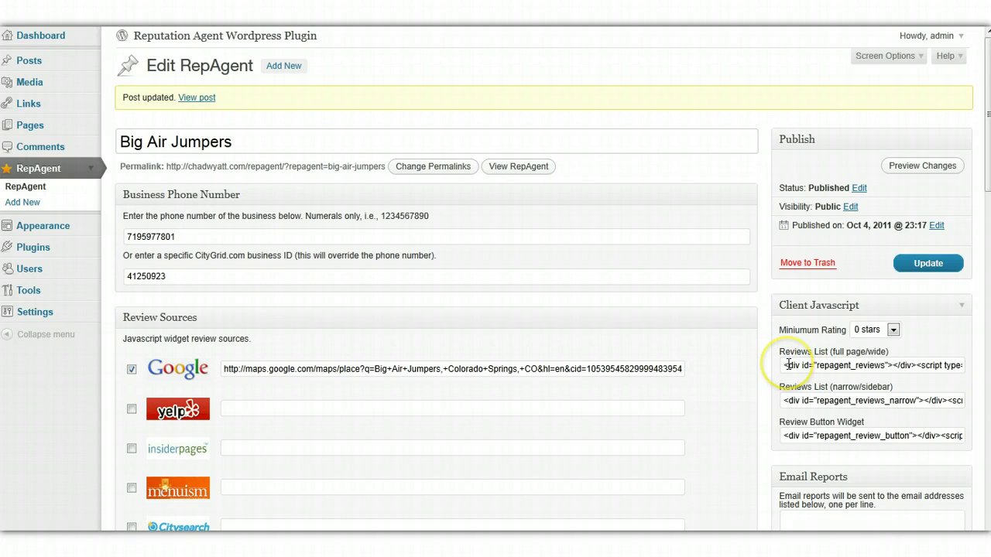
- Select all of the Big Air Jumpers Reviews List (full page/wide) embed code and copy it
scroll(786, 364, "down", 2)
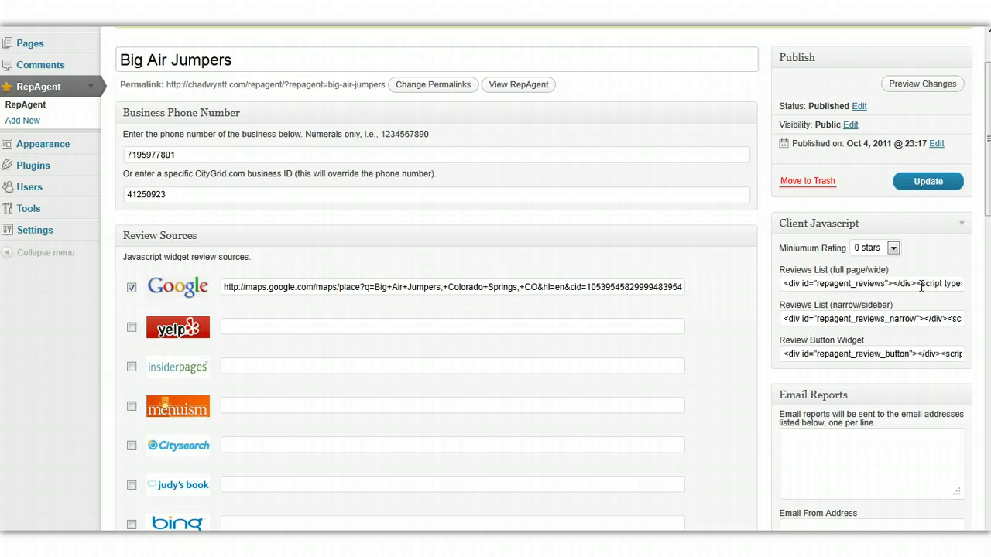
left_click(920, 286)
left_click(915, 287)
left_click(907, 313)
left_click(912, 287)
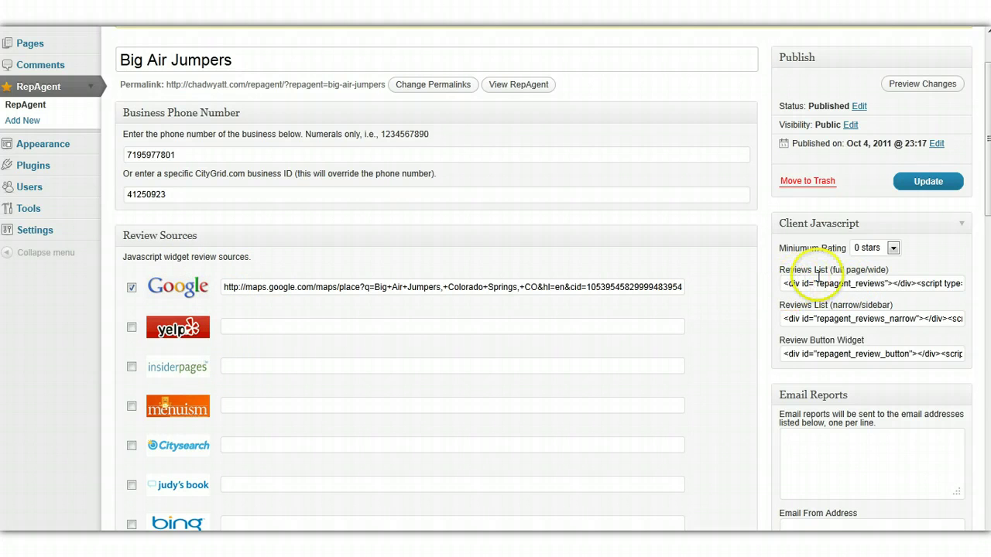
left_click(834, 284)
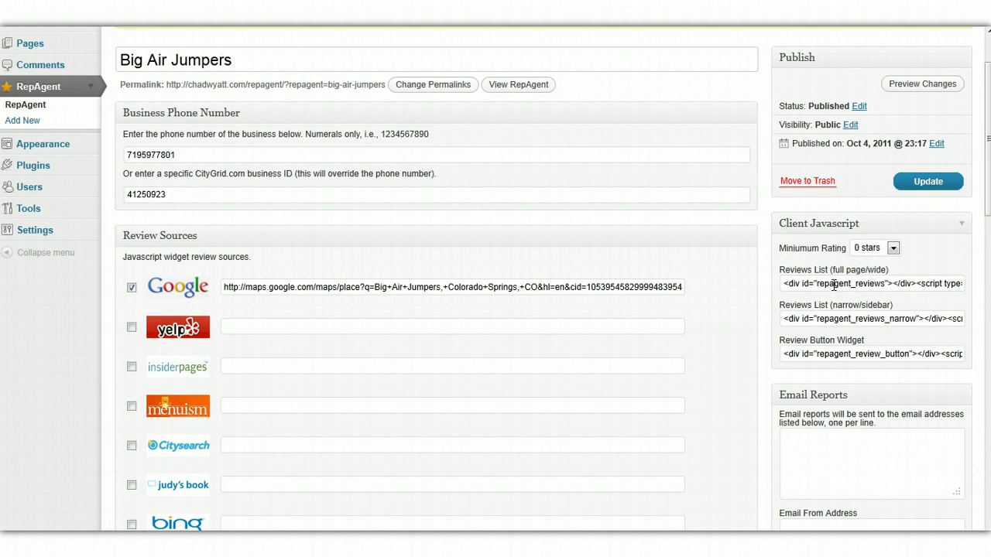
right_click(830, 284)
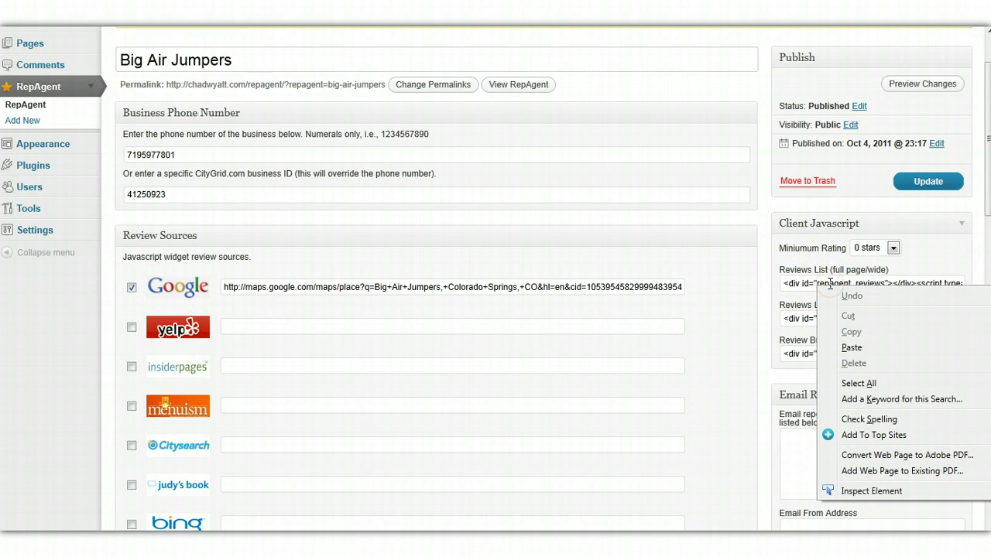
left_click(859, 384)
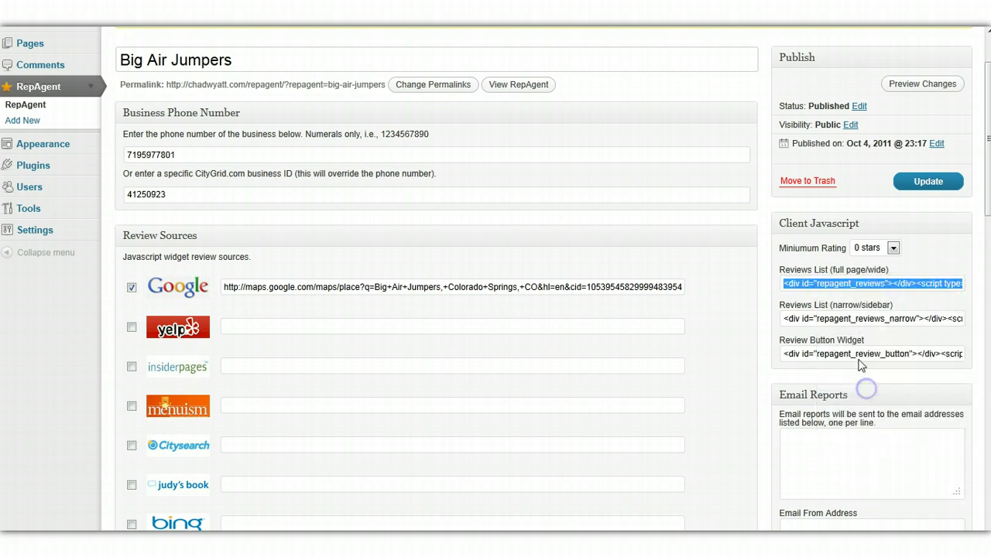
right_click(858, 284)
left_click(847, 327)
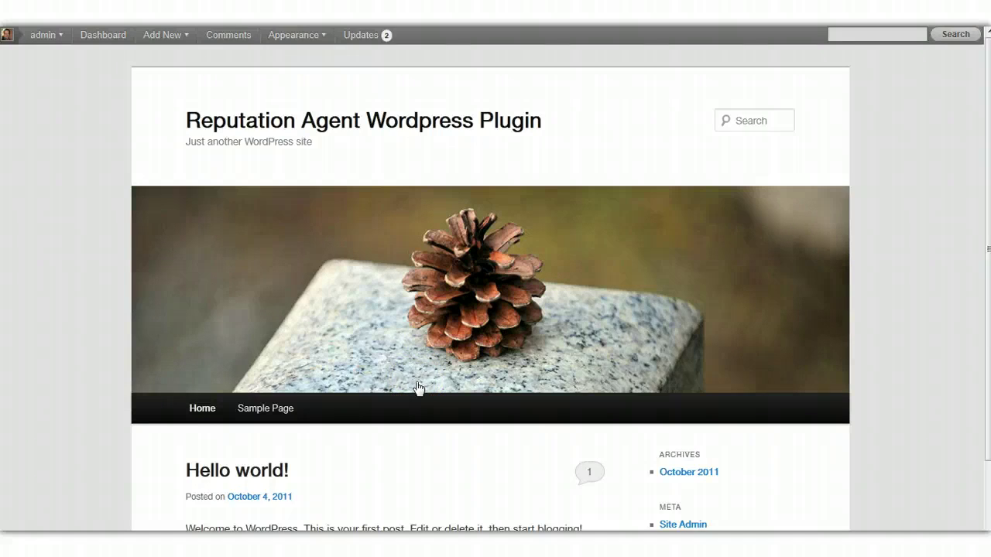
- From the home page, go to the Sample Page via the navigation bar
scroll(417, 388, "down", 3)
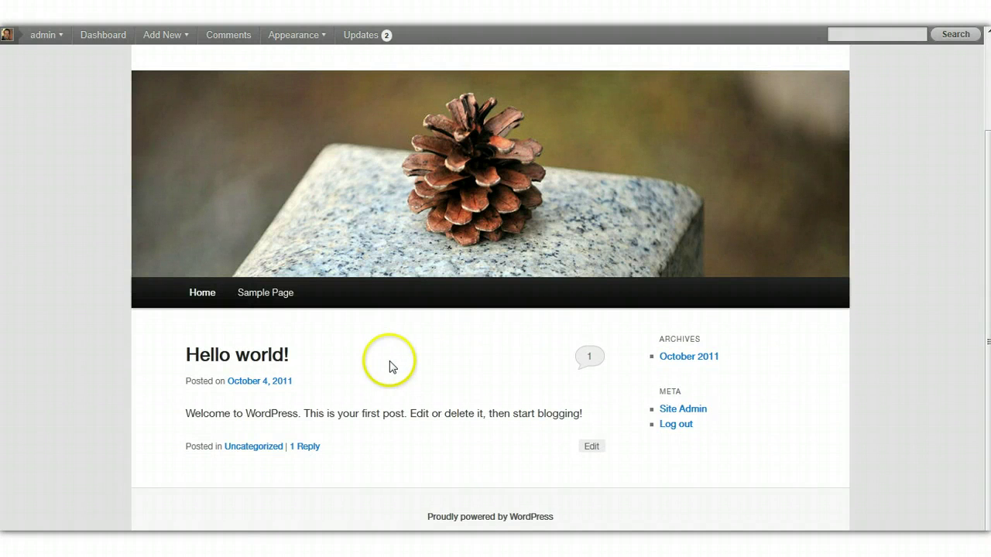
left_click(276, 295)
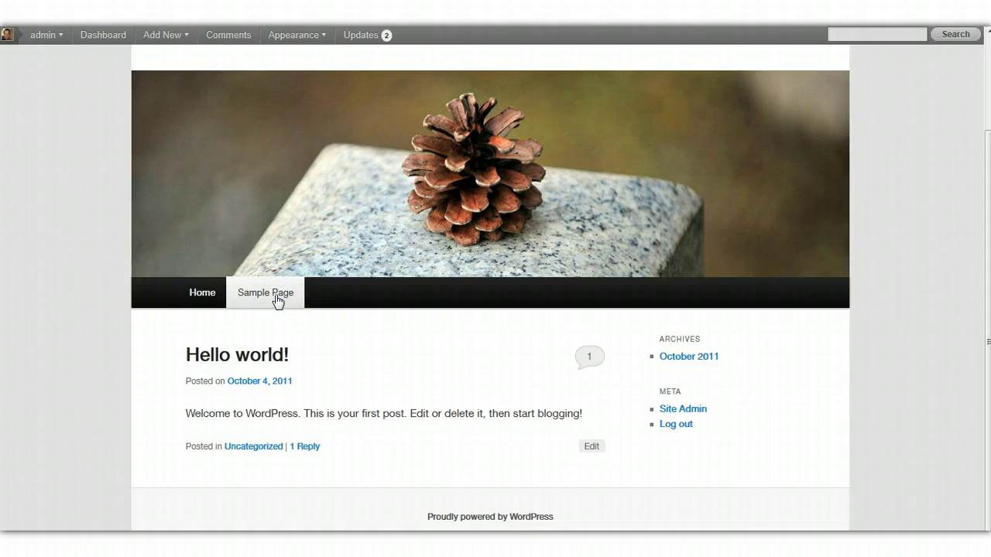
scroll(279, 308, "down", 2)
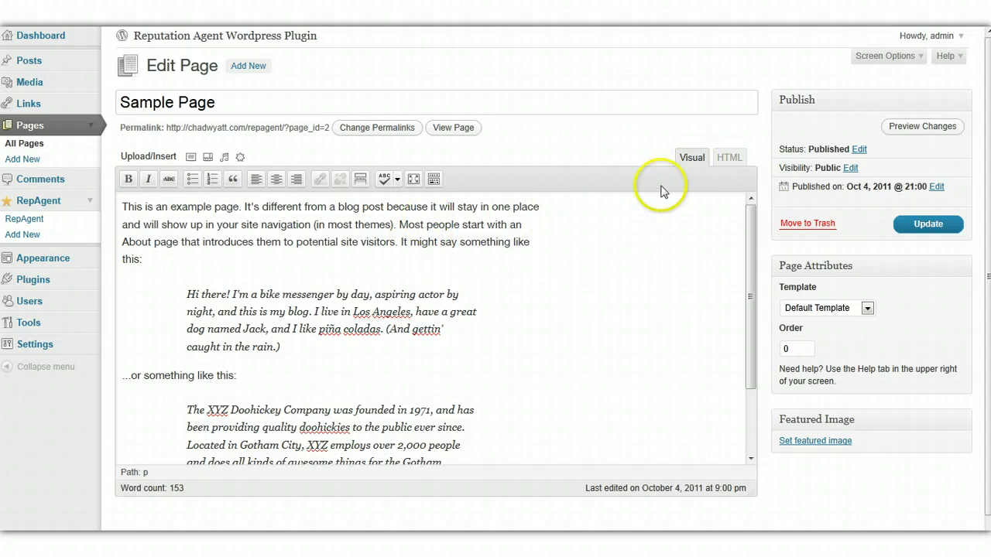
- In HTML view, paste the reviews embed code above the Sample Page text and update the page
left_click(730, 159)
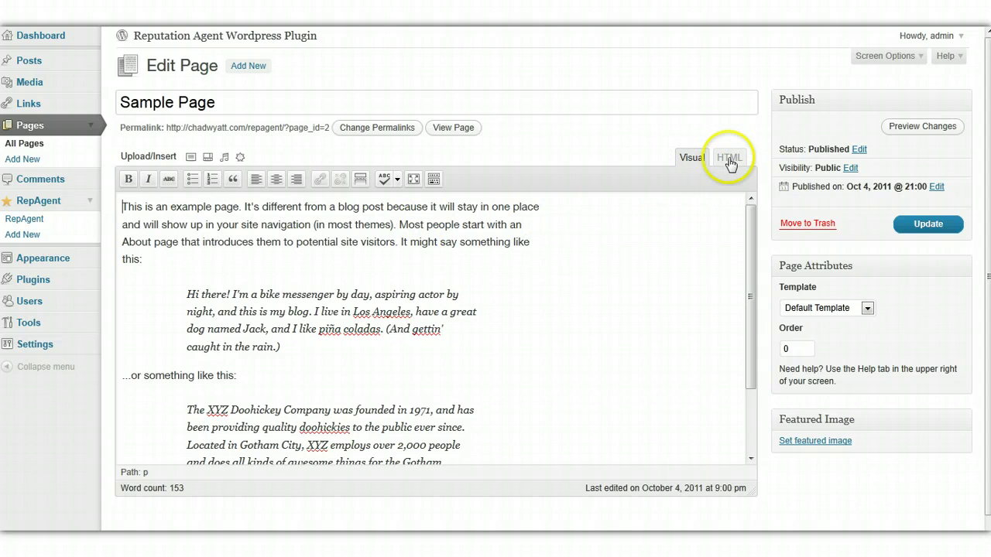
left_click(729, 160)
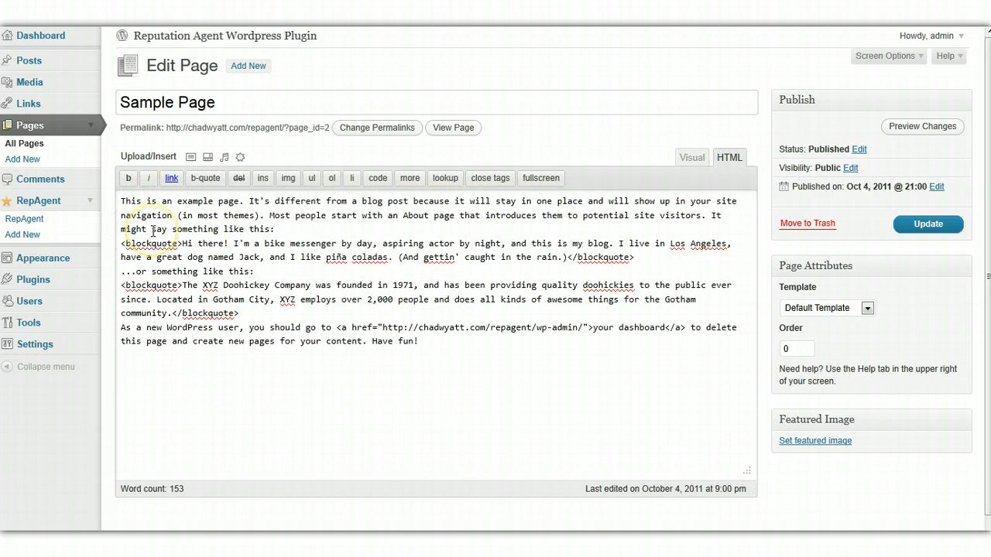
key("Return")
key("Return")
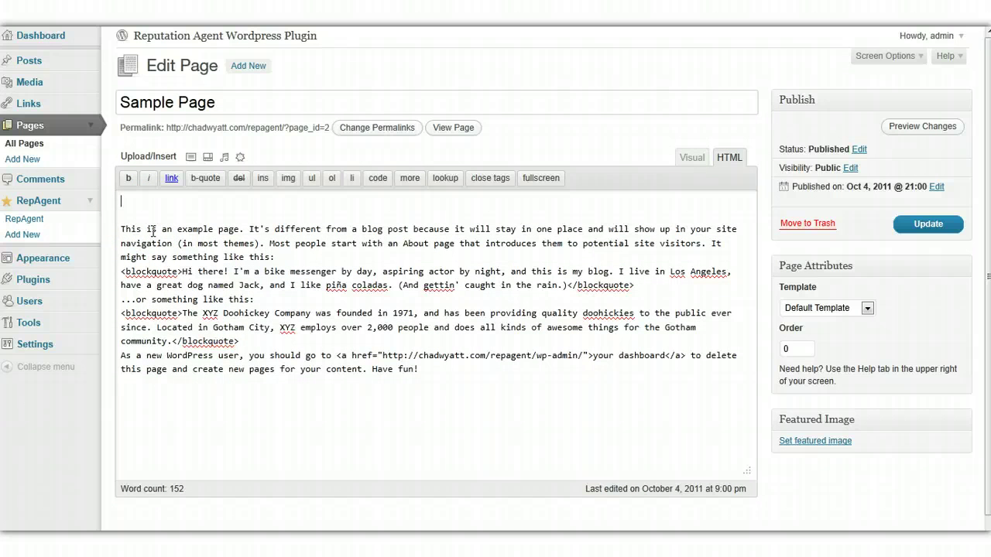
key("ctrl+v")
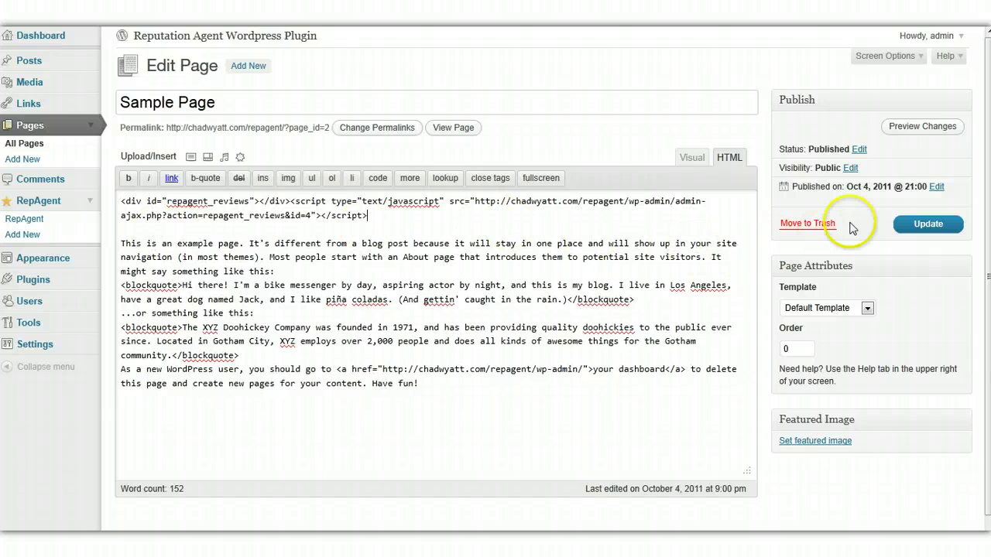
left_click(917, 230)
left_click(381, 215)
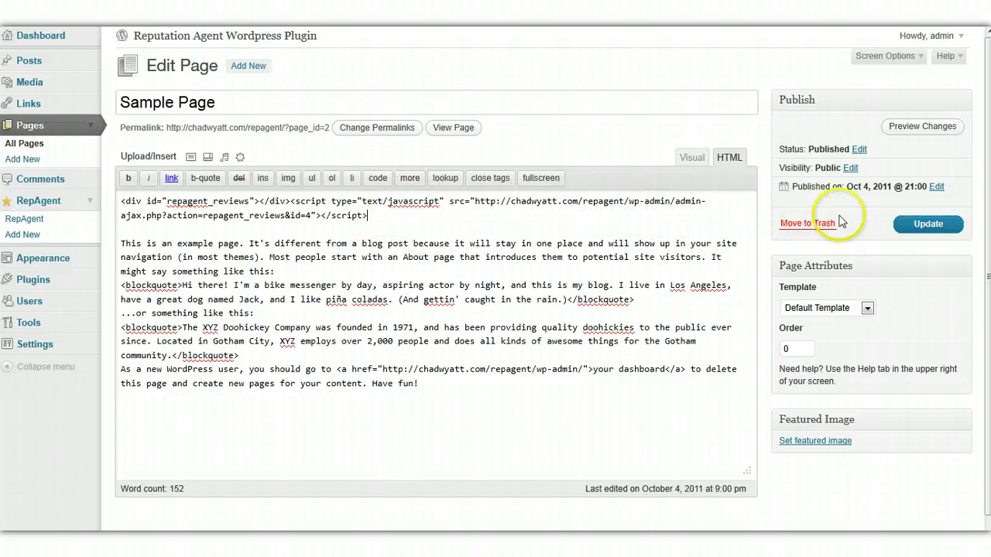
left_click(914, 231)
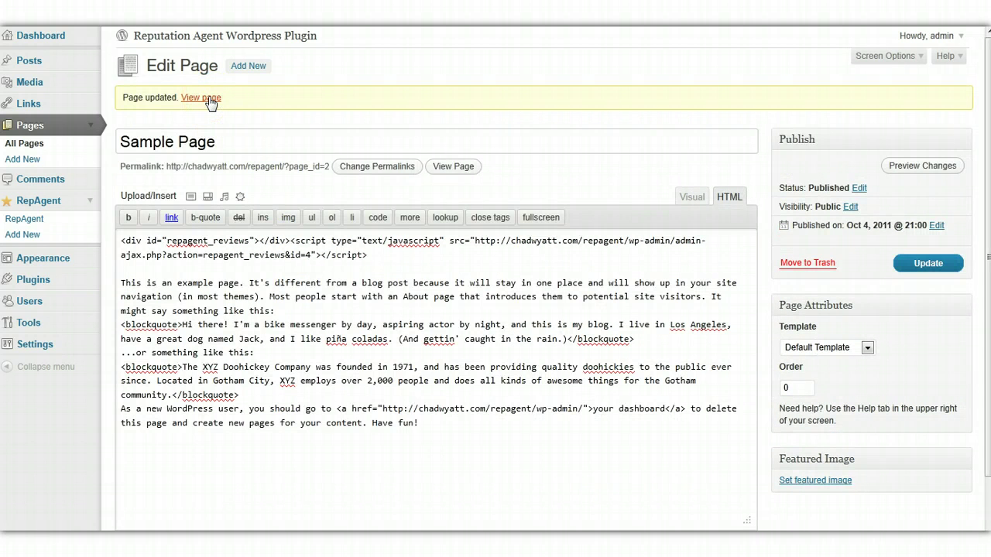
- View the live Sample Page and scroll through the embedded Judy's Book and Insider Pages reviews
left_click(207, 99)
scroll(607, 395, "down", 1)
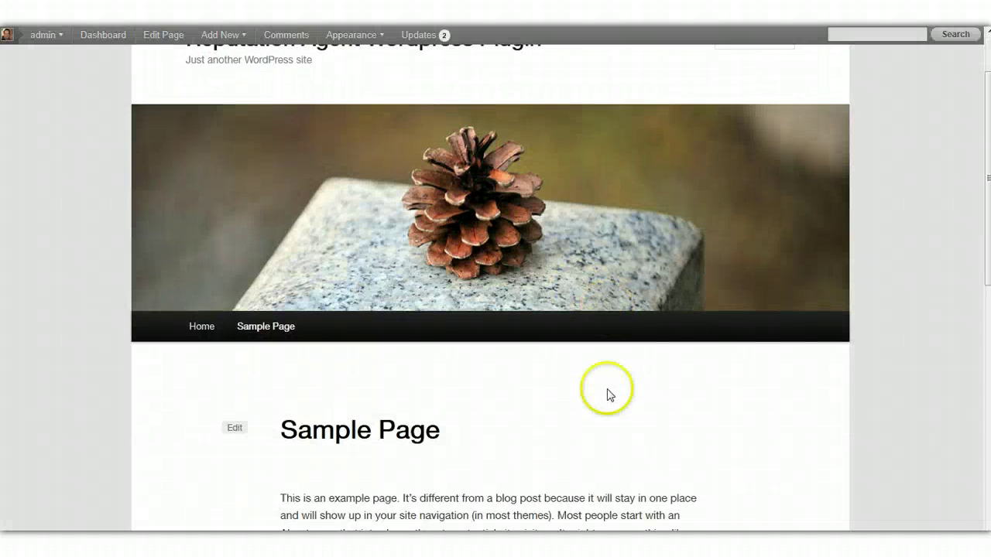
scroll(607, 395, "down", 2)
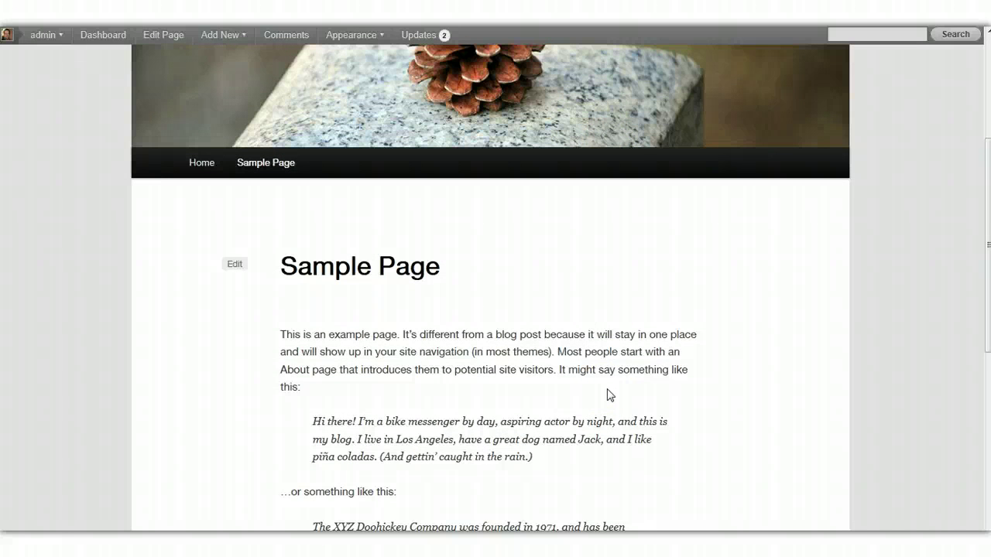
scroll(582, 342, "down", 2)
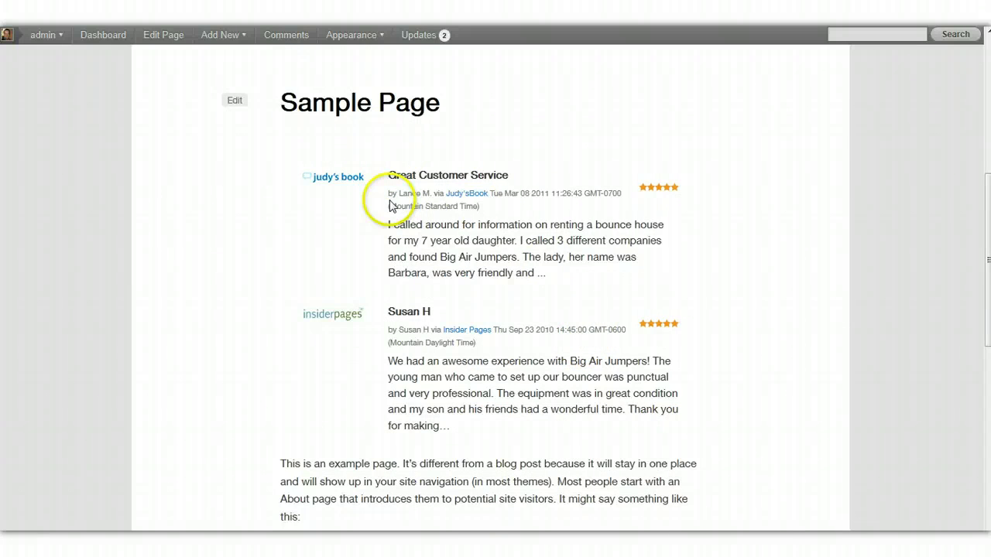
scroll(391, 205, "down", 1)
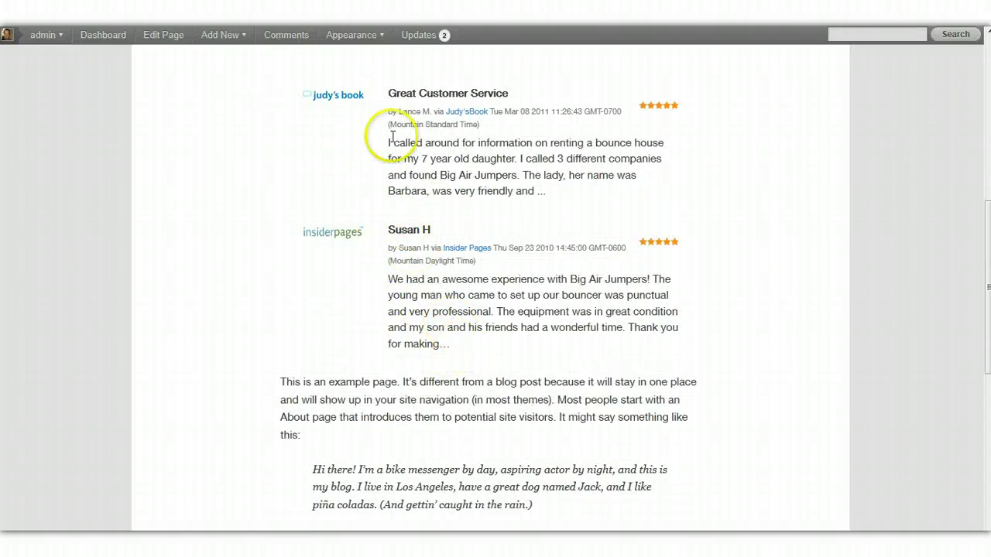
scroll(448, 264, "up", 1)
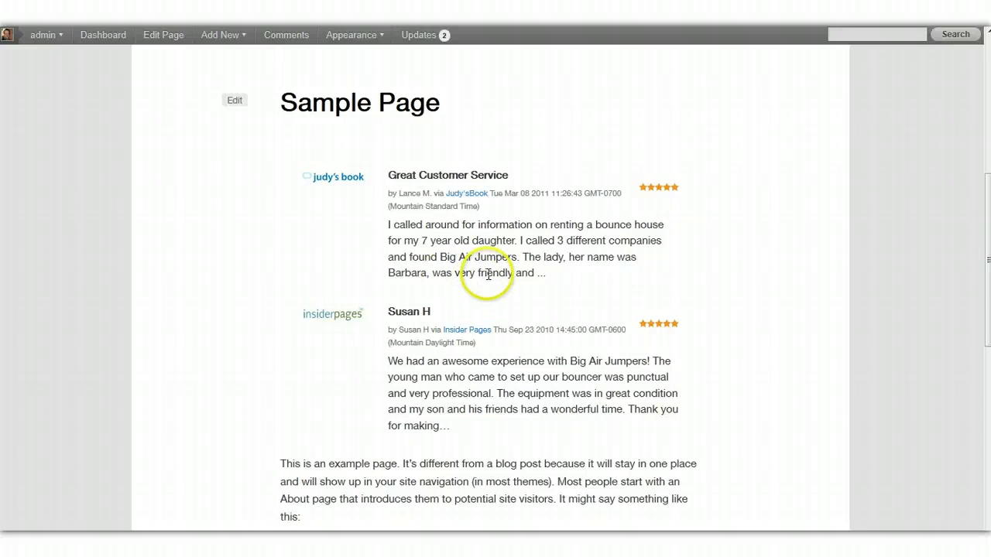
scroll(488, 275, "down", 1)
scroll(483, 263, "up", 1)
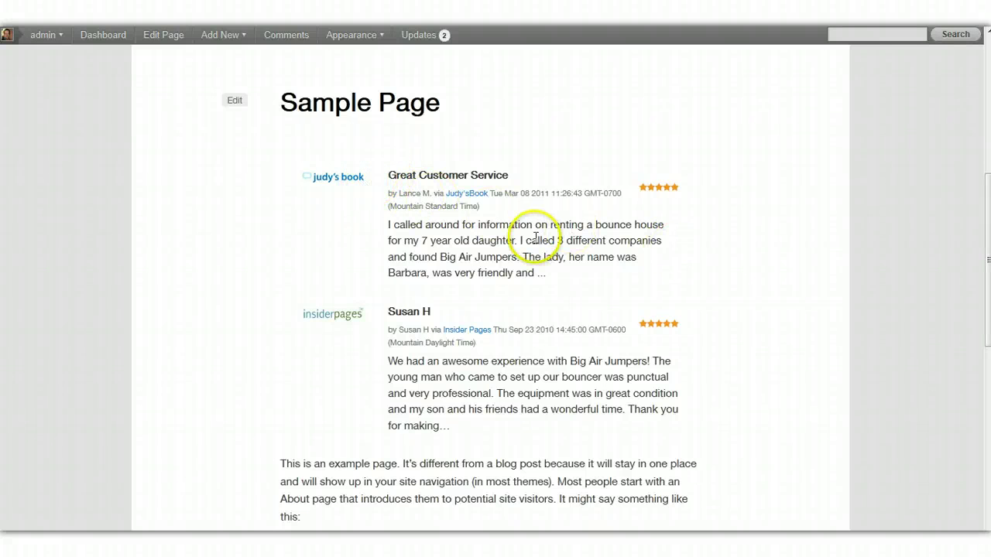
scroll(536, 237, "up", 2)
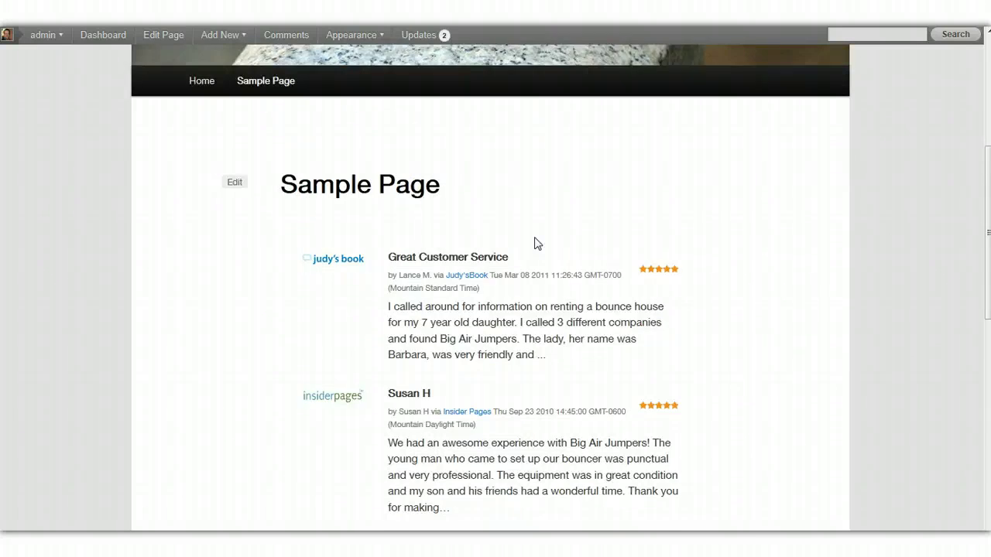
scroll(534, 243, "up", 2)
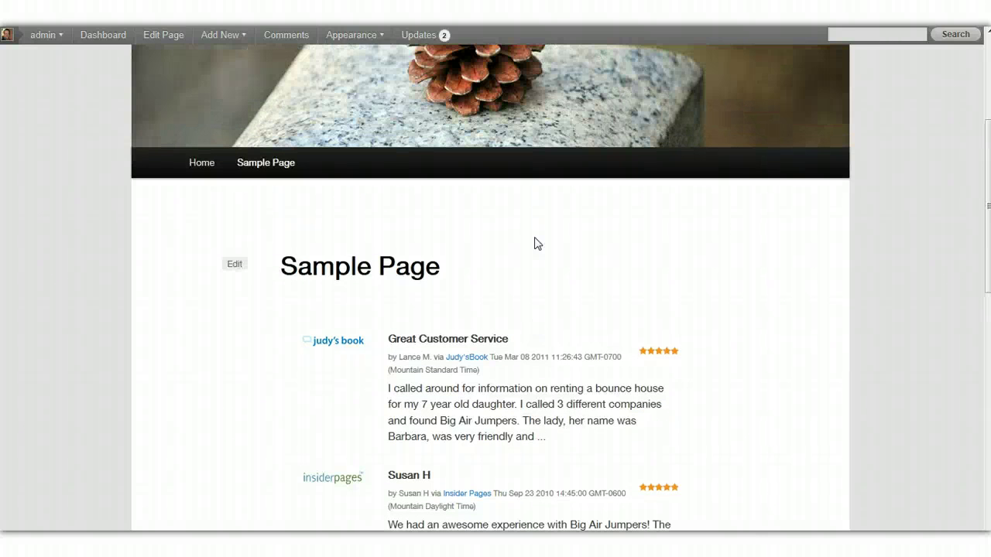
scroll(305, 232, "up", 4)
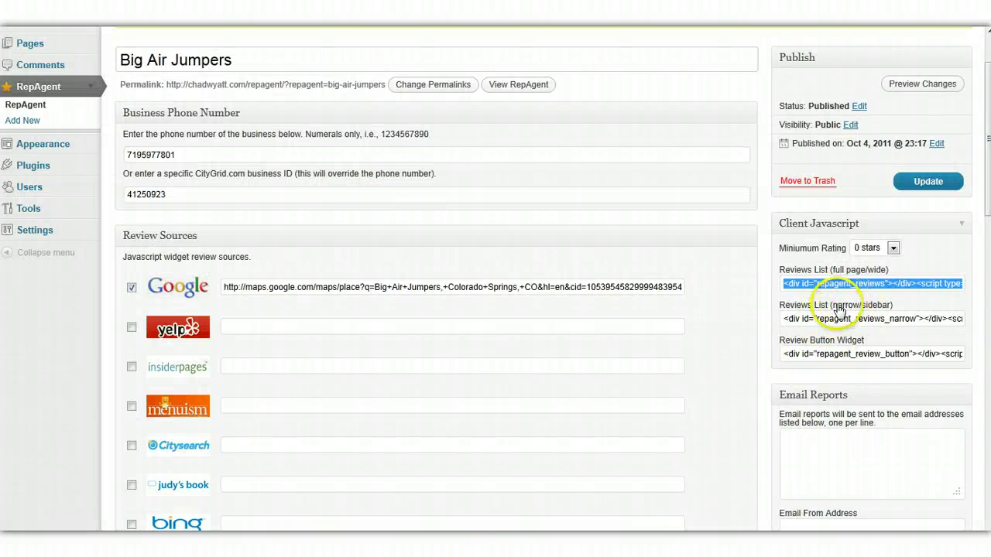
- Select the Reviews List (narrow/sidebar) code, then visit the site and return to the admin's Appearance menu
left_click(861, 319)
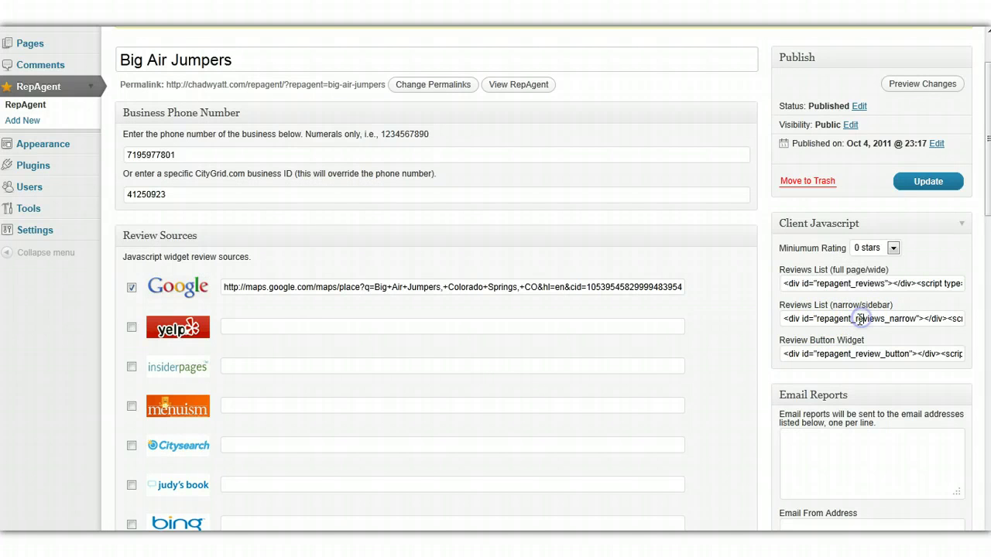
left_click(860, 319)
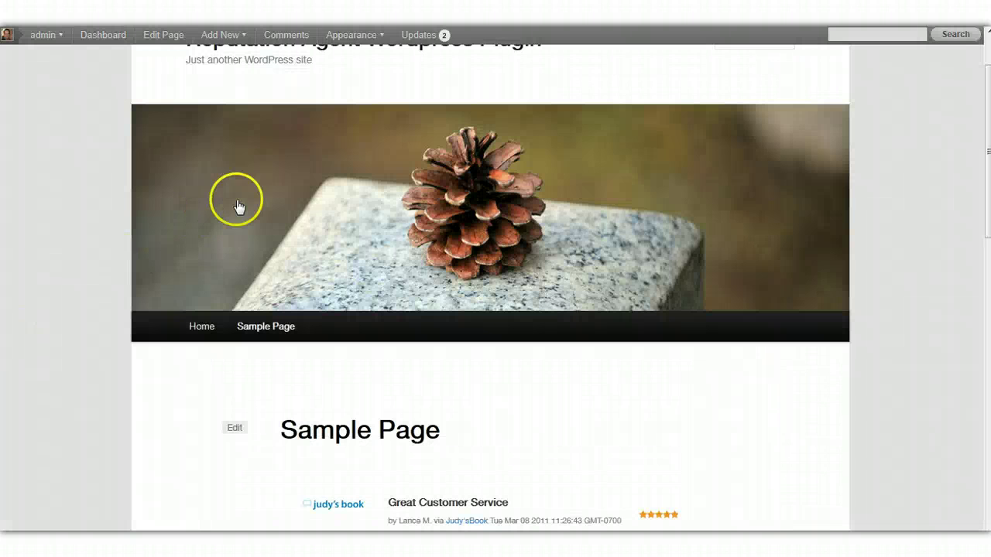
left_click(208, 327)
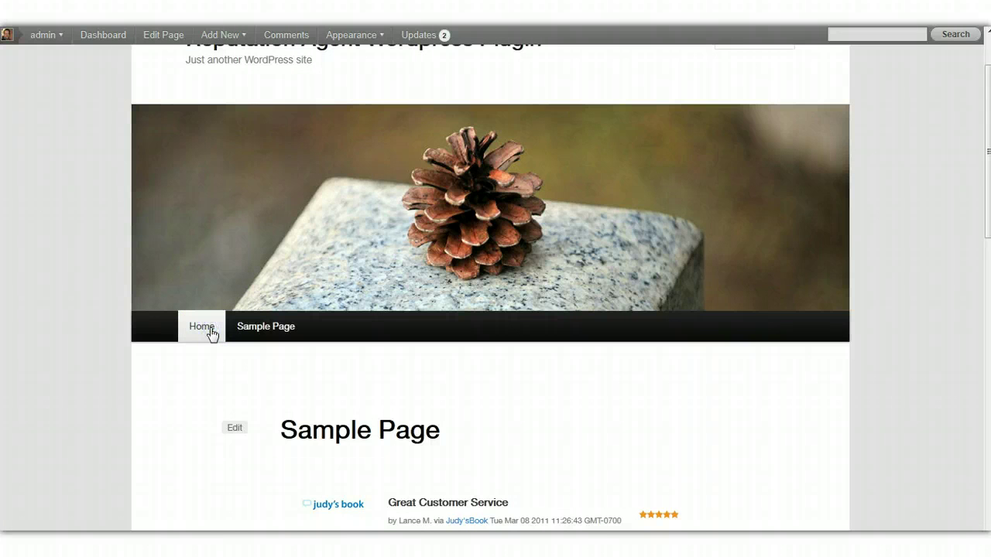
scroll(338, 393, "down", 3)
scroll(338, 392, "up", 3)
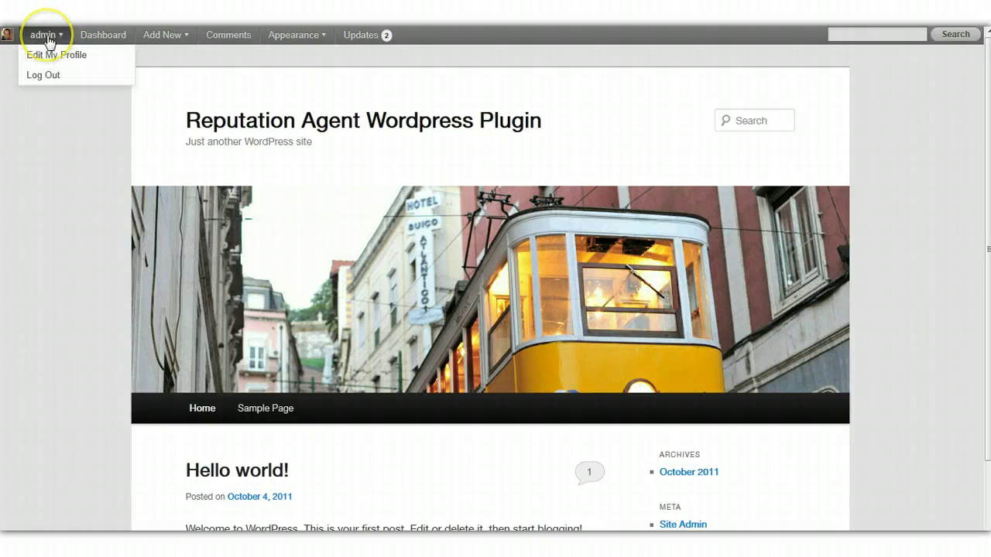
left_click(54, 55)
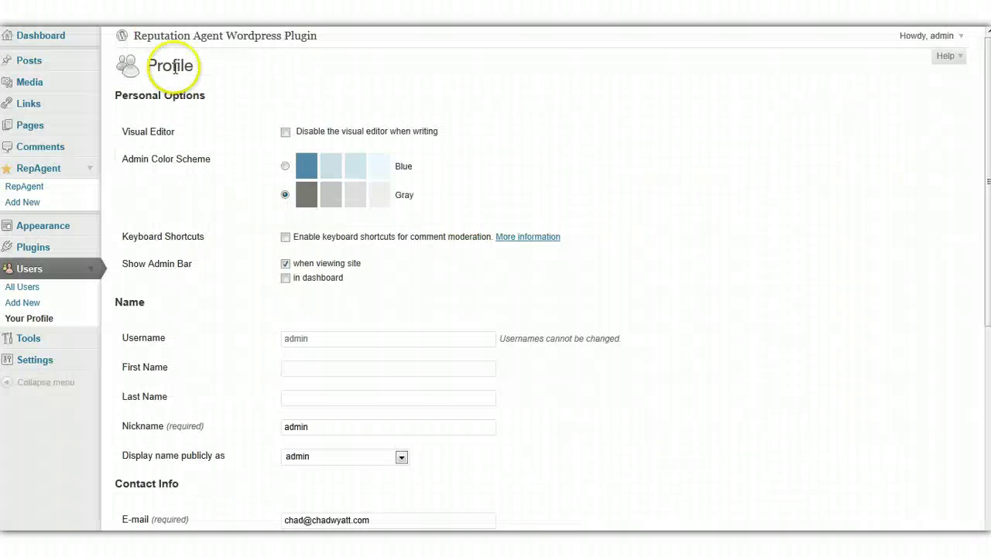
left_click(85, 226)
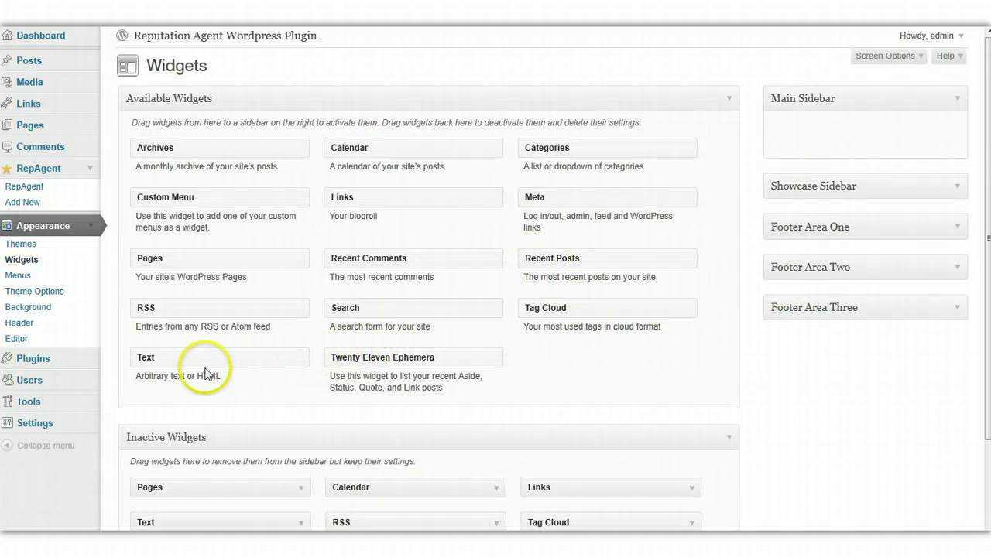
- Drop a Text widget into Main Sidebar, title it 'Client Reviews', paste the narrow code, and save
left_click_drag(197, 360, 844, 133)
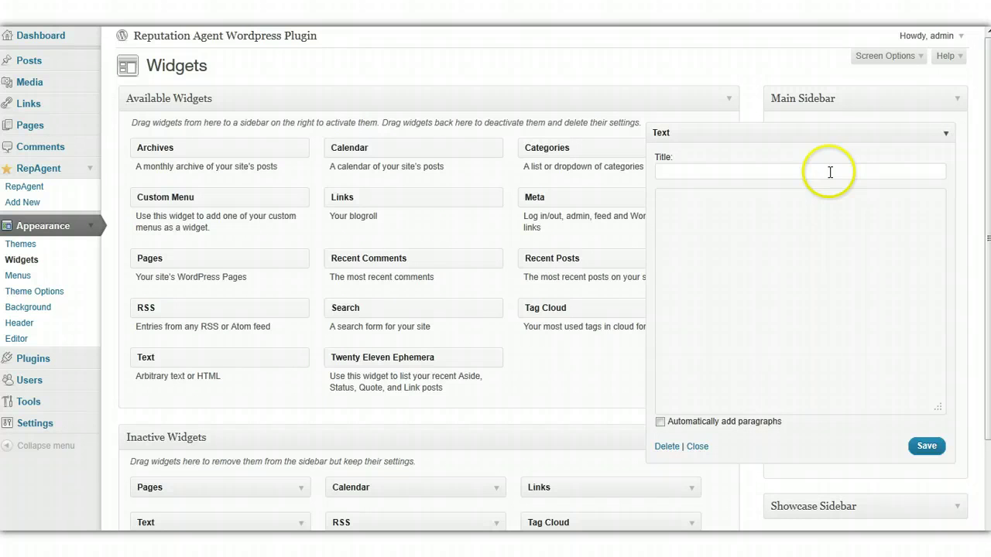
left_click(708, 168)
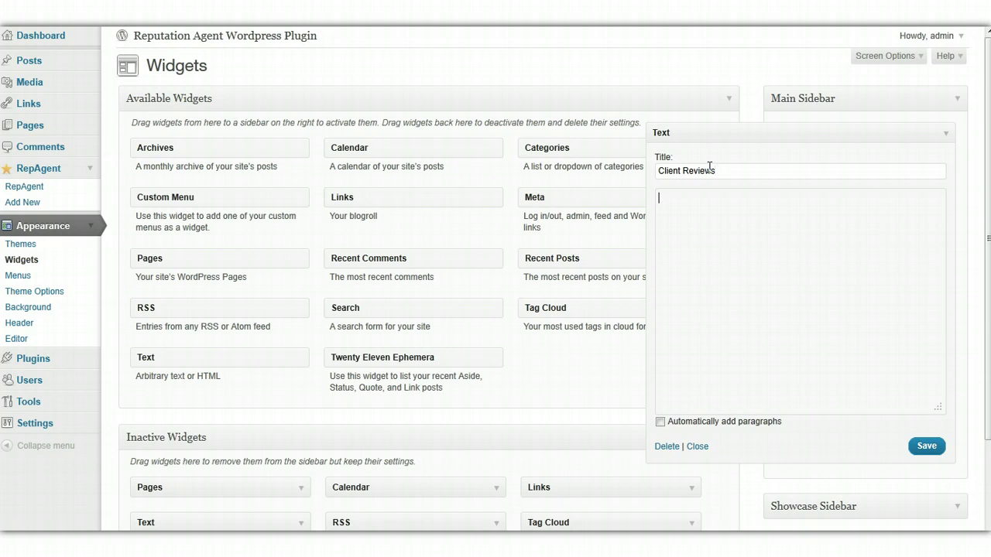
type("<div id=\"repagent_reviews_narrow\"></div><script type=\"text/javascript\" src=\"http://chadwyatt.com/repagent/wp-admin/admin-ajax.php?action=repagent_reviews_narrow&id=4\"></script>")
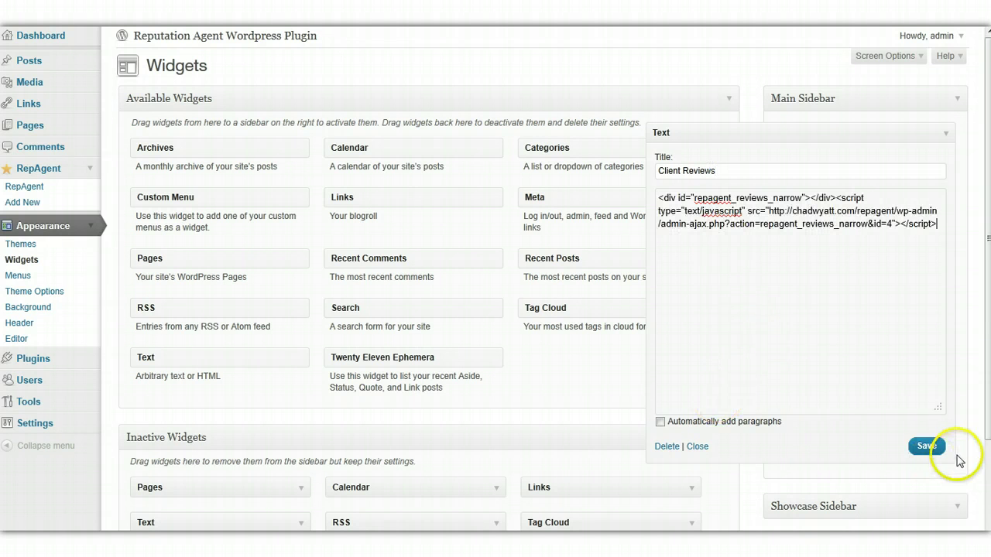
left_click(929, 447)
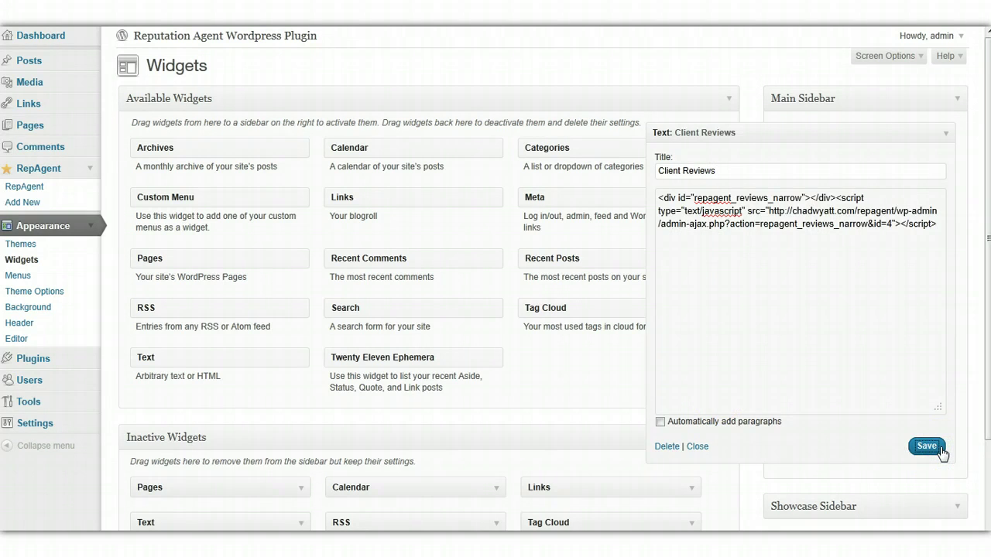
- Open the live front page and scroll through the Client Reviews feed in the sidebar
left_click(174, 45)
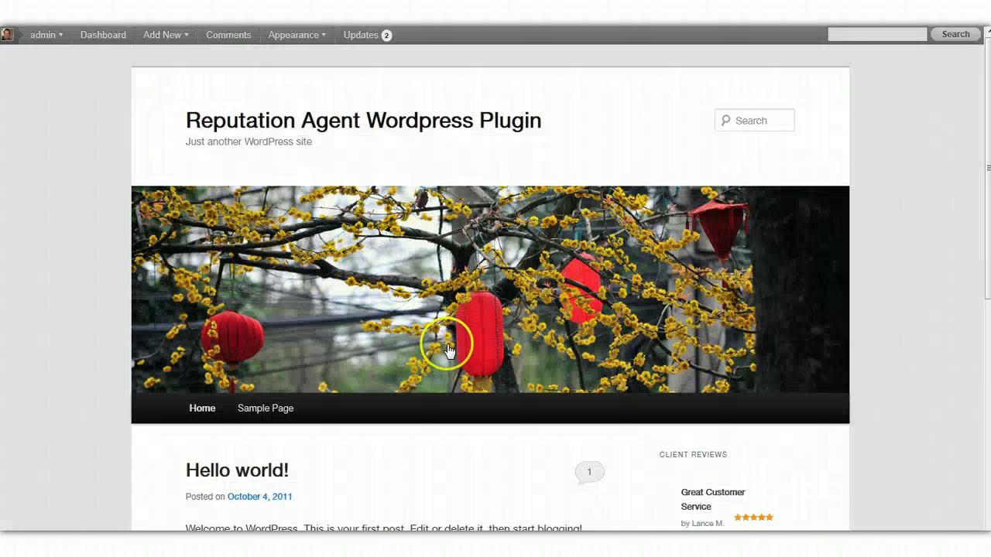
scroll(445, 347, "down", 3)
scroll(689, 253, "down", 2)
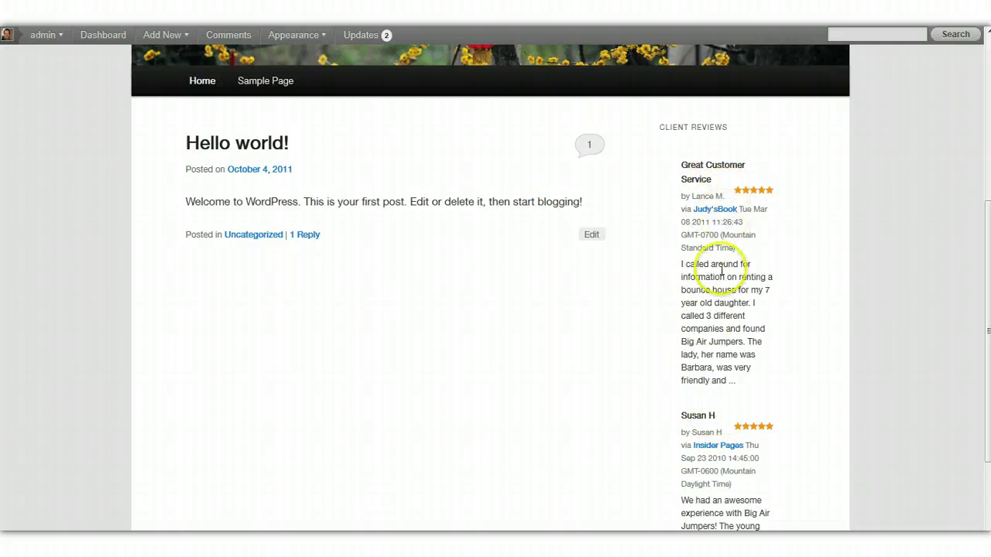
scroll(720, 333, "down", 4)
scroll(720, 313, "up", 9)
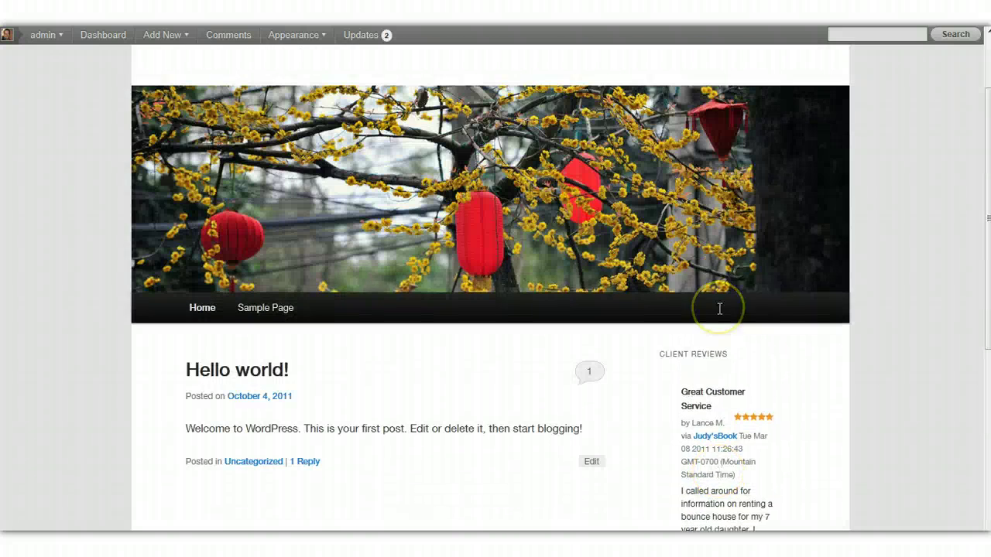
scroll(719, 309, "down", 2)
scroll(719, 310, "up", 4)
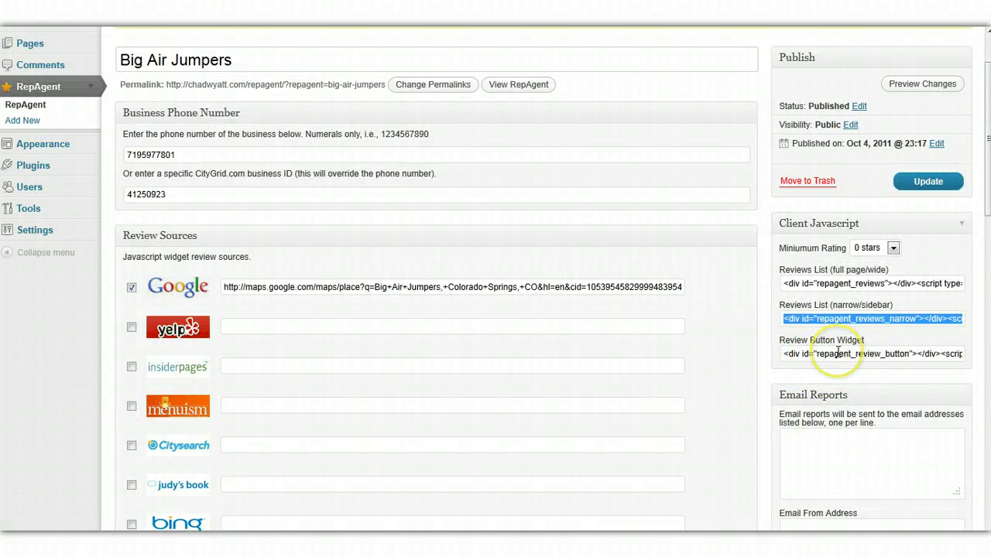
- Select the Review Button Widget code and place a new Text widget in Footer Area One
left_click(836, 354)
left_click(839, 356)
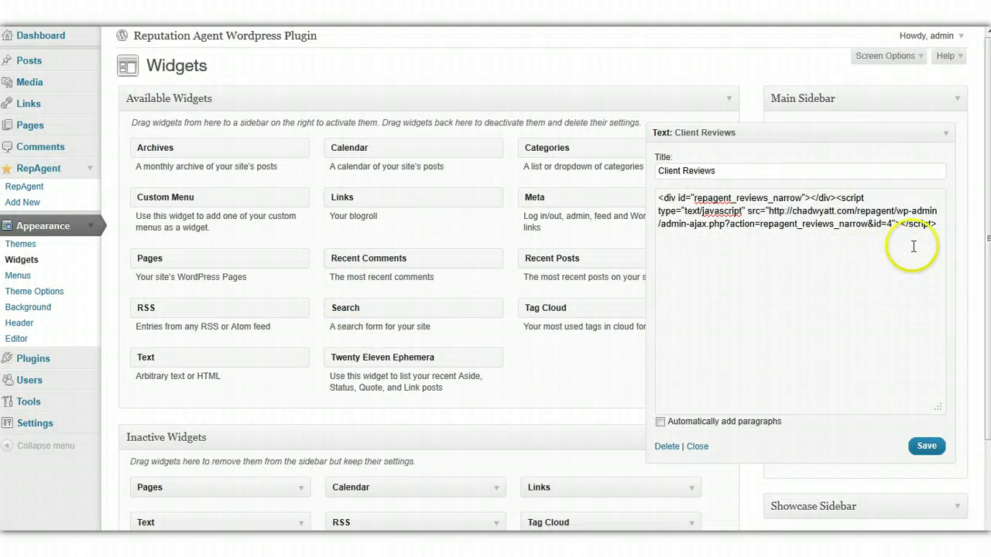
left_click(943, 135)
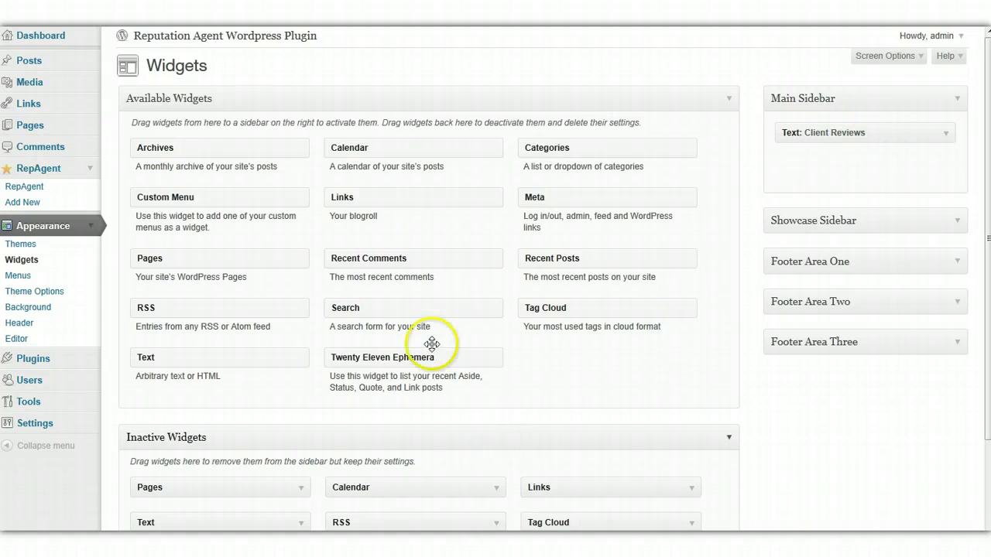
left_click(162, 357)
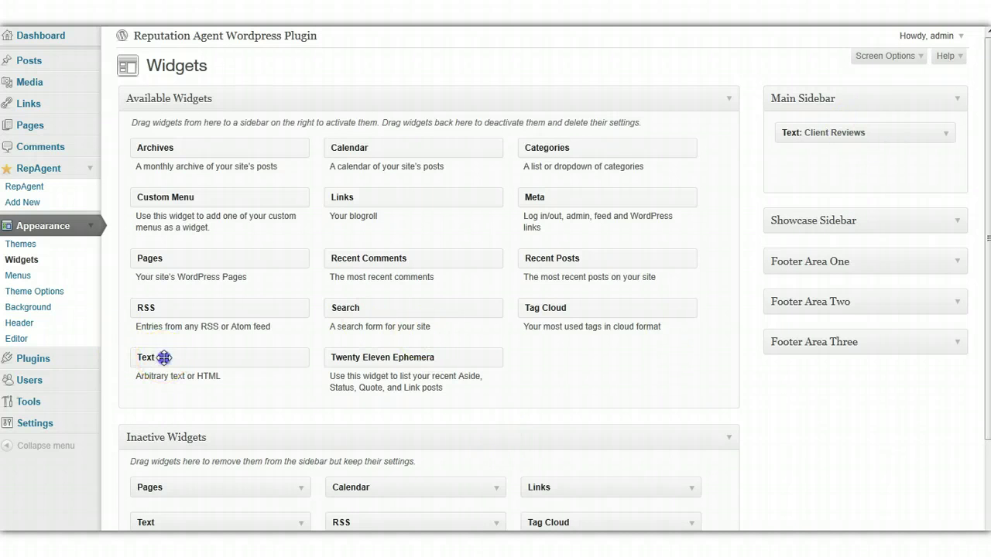
left_click_drag(164, 357, 879, 265)
left_click(956, 261)
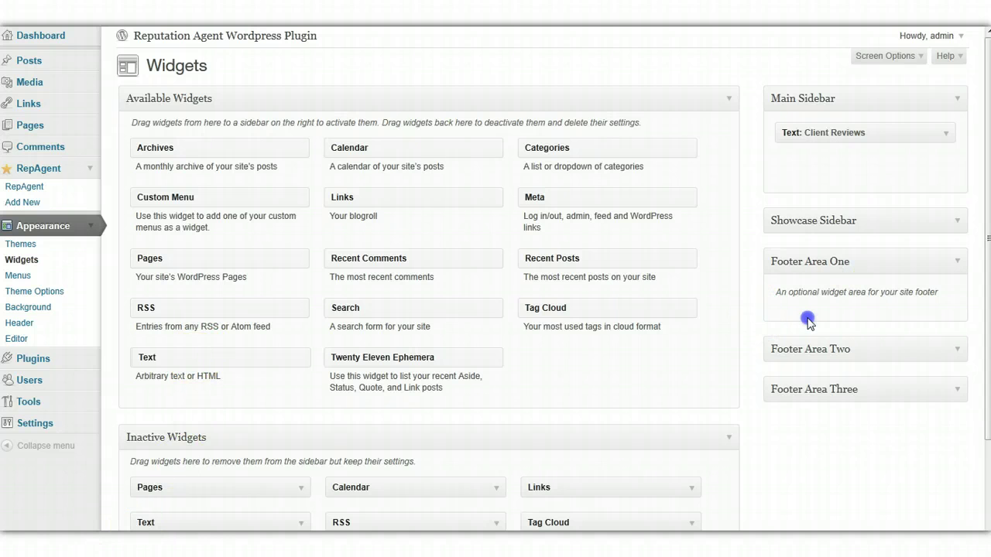
mouse_move(808, 320)
left_mouse_down()
mouse_move(851, 298)
mouse_move(807, 334)
left_mouse_up()
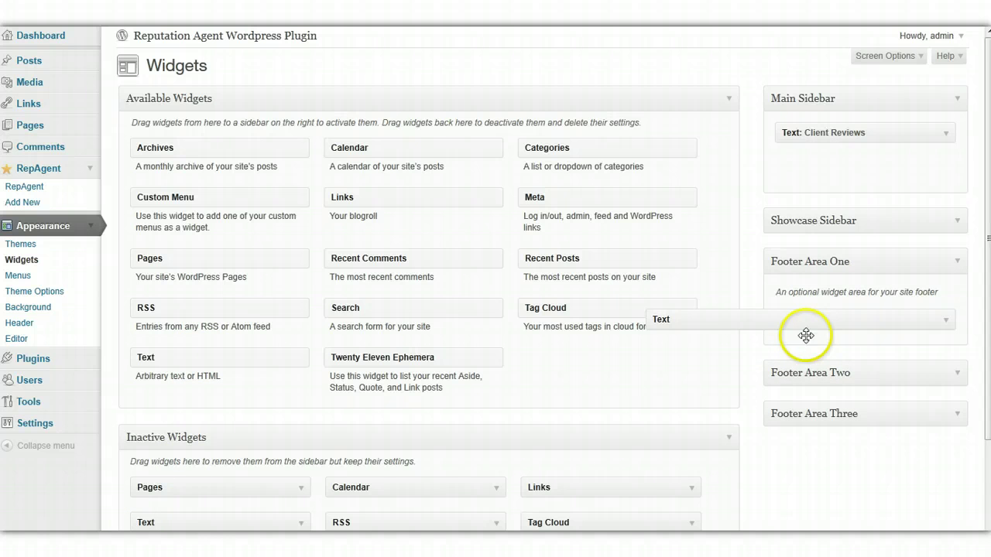
- Title the widget 'Add a Review', paste the review button code into it, and save
left_click(717, 356)
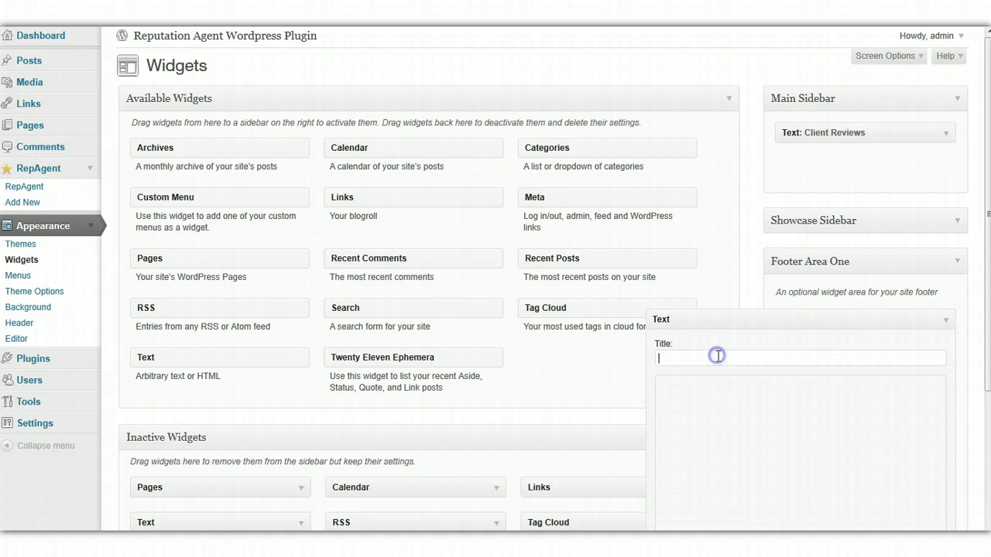
left_click(723, 398)
type("<div id=\"repagent_review_button\"></div><script type=\"text/javascript\" src=\"http://chadwyatt.com/repagent/wp-admin/admin-ajax.php?action=repagent_review_button&id=4\"></script>")
scroll(809, 391, "down", 3)
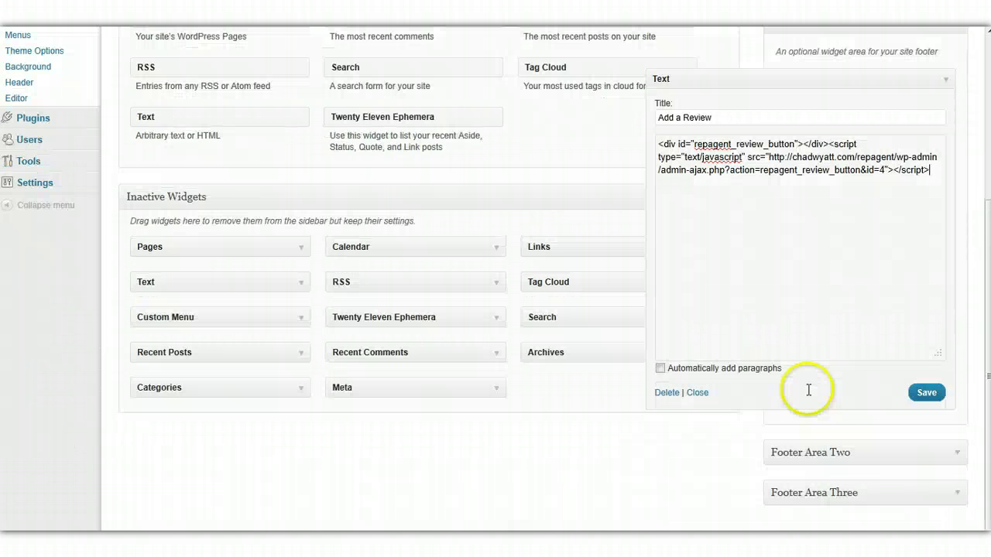
left_click(927, 393)
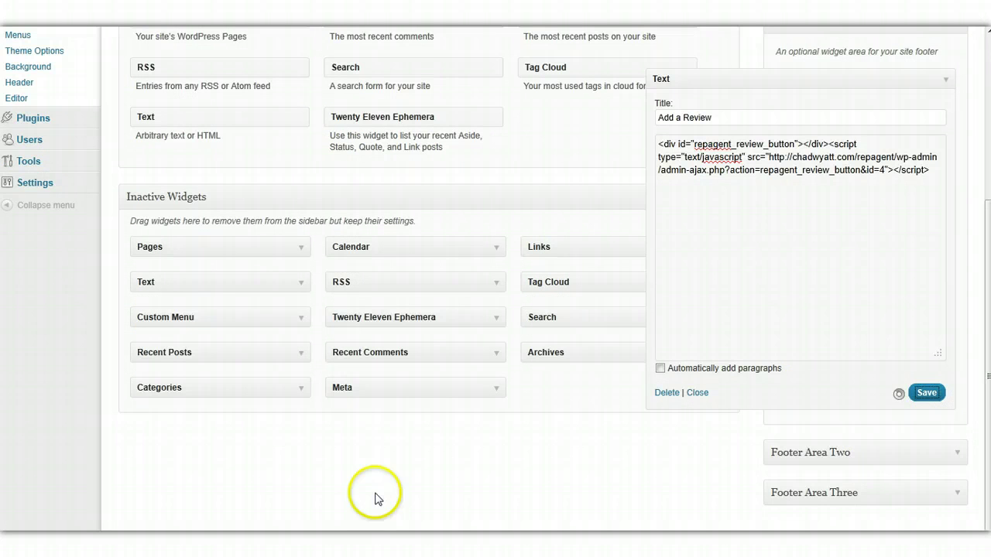
scroll(240, 461, "up", 1)
scroll(240, 461, "up", 2)
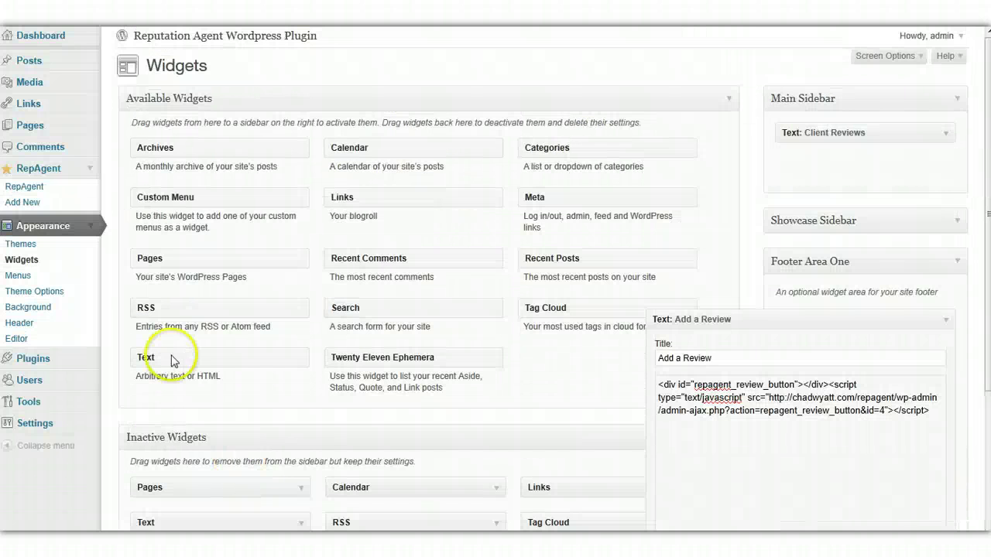
- Try the footer Add Review button on the live front page, then go back to the RepAgent edit page
left_click(237, 40)
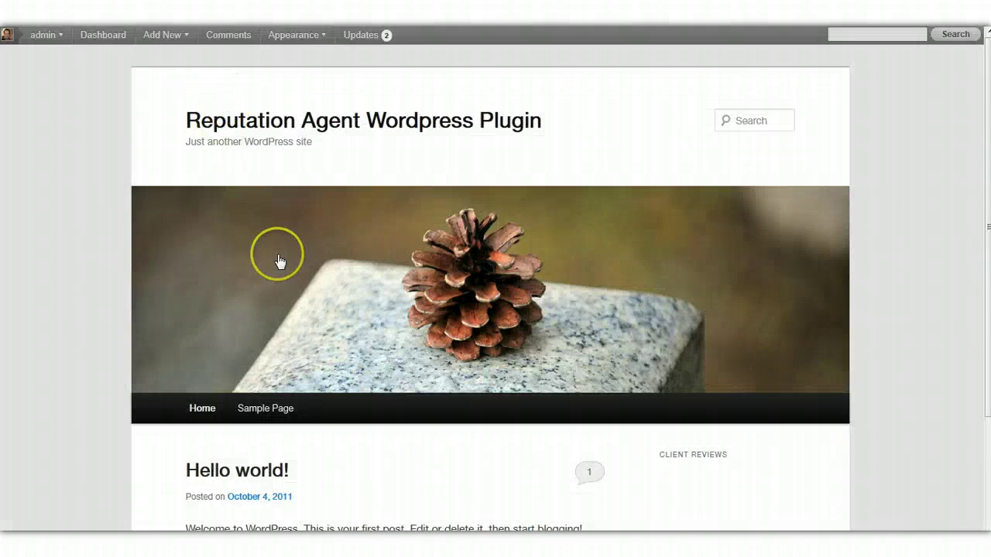
scroll(279, 261, "down", 7)
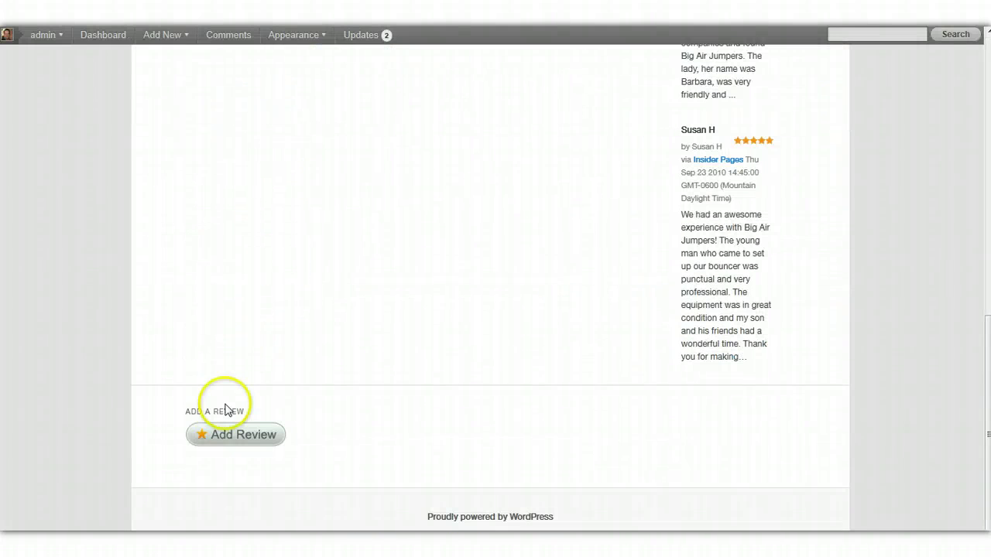
left_click(226, 440)
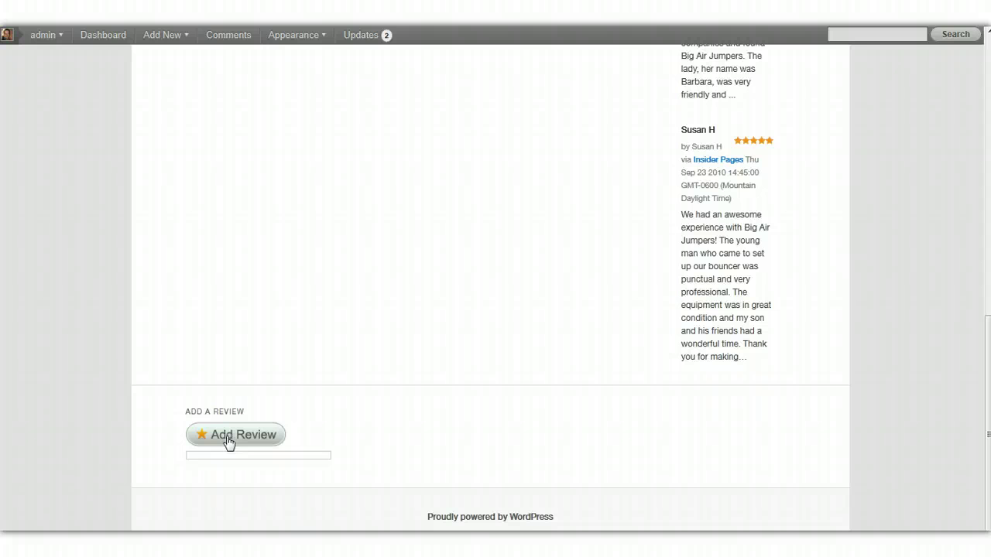
left_click(232, 437)
left_click(239, 461)
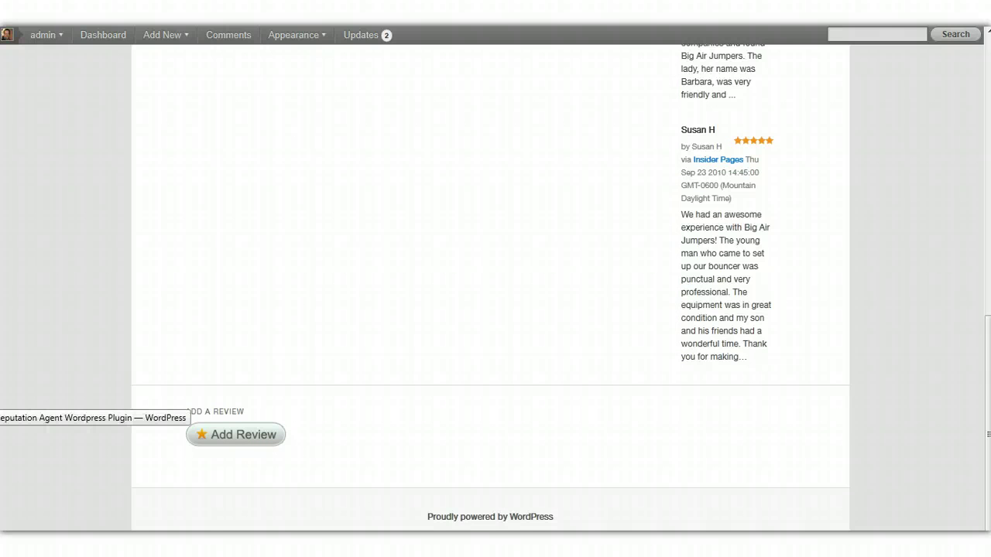
left_click(0, 407)
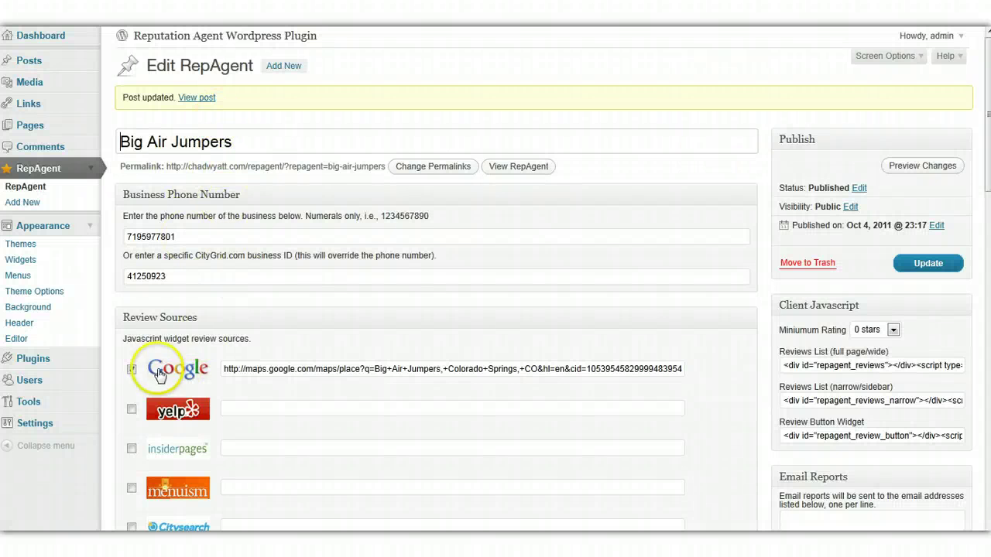
- Update the Big Air Jumpers RepAgent entry and scroll through its Review Sources list
left_click(923, 263)
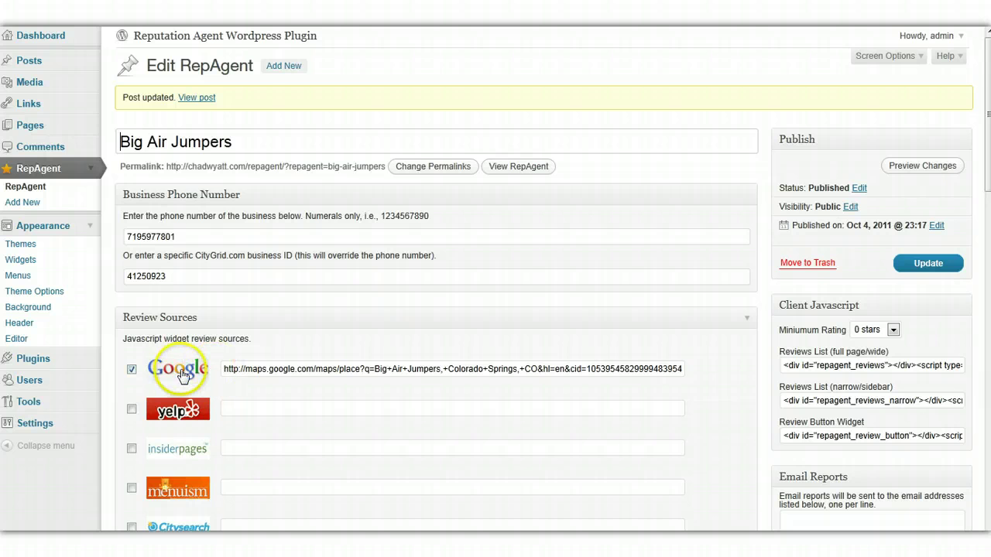
scroll(183, 375, "down", 2)
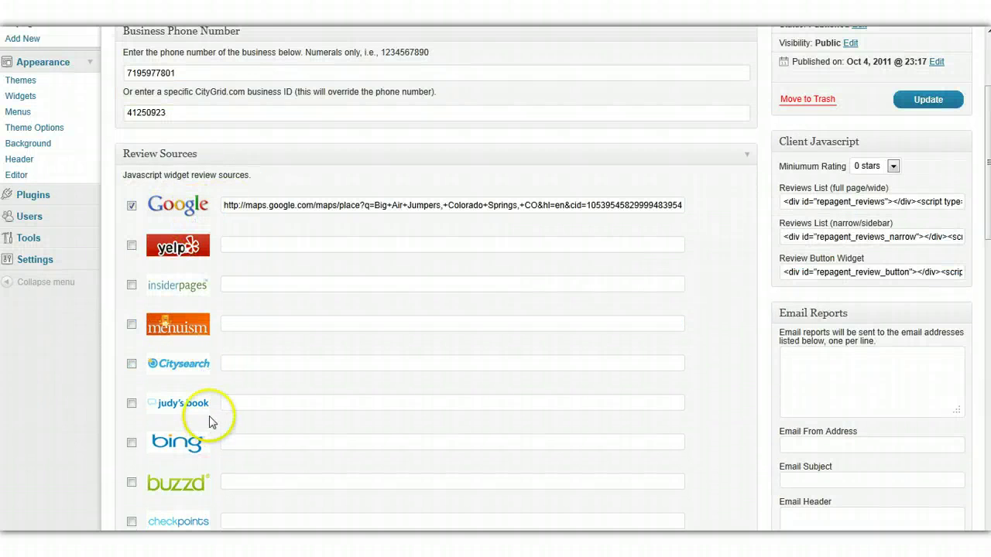
scroll(212, 422, "down", 4)
scroll(268, 412, "up", 6)
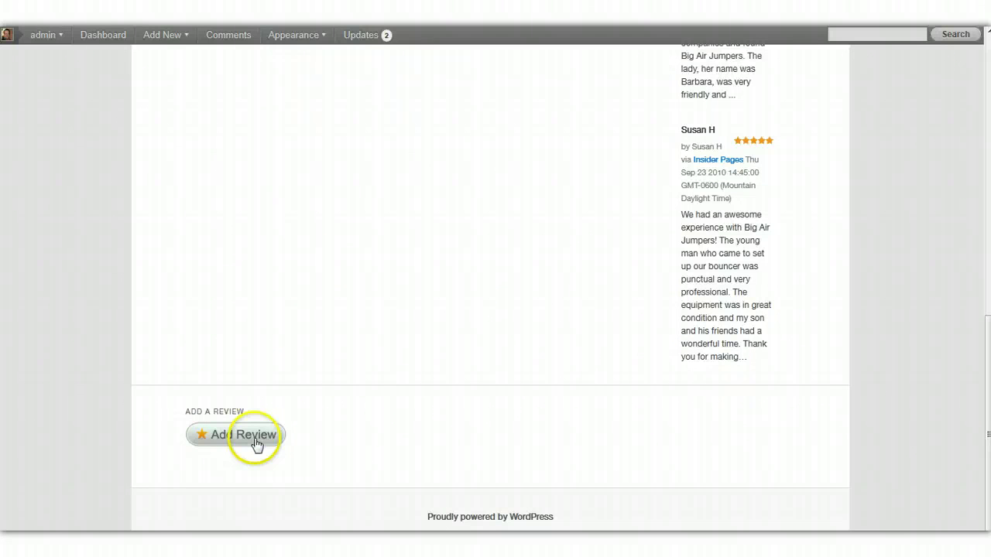
- Use the footer Add Review button to show the Google/Yahoo review sign-in options
left_click(256, 438)
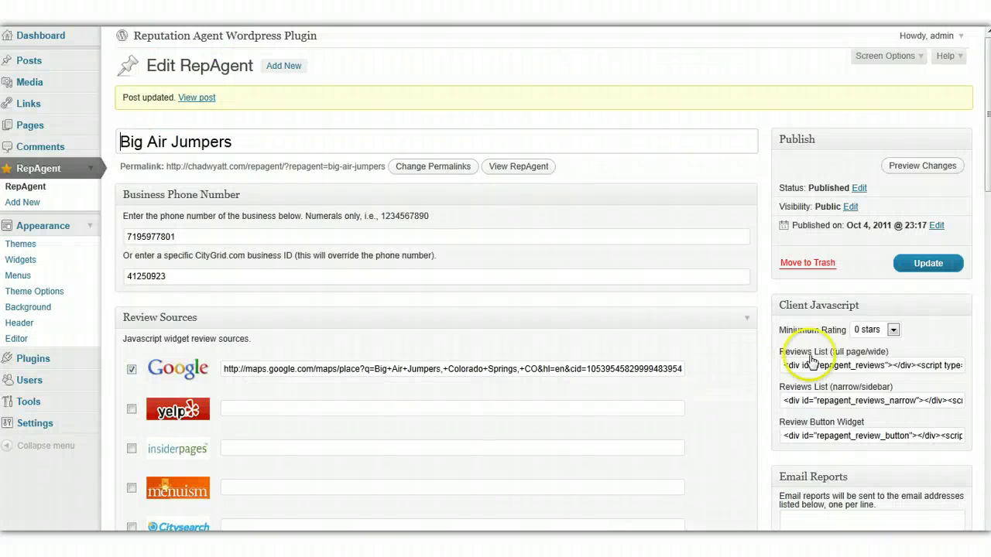
- Browse the Sample Page's Big Air Jumpers reviews from Judy's Book and Insider Pages
left_click(922, 335)
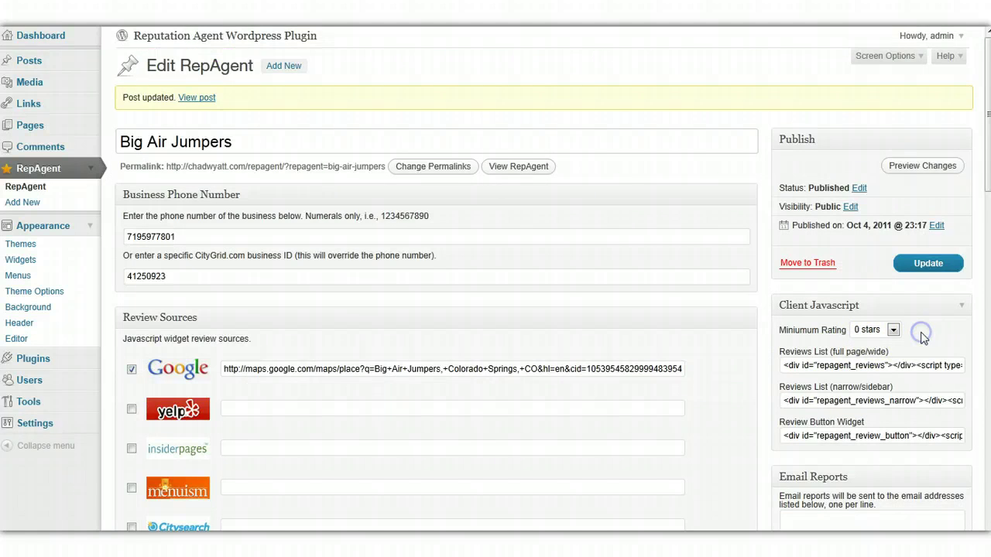
scroll(922, 335, "down", 2)
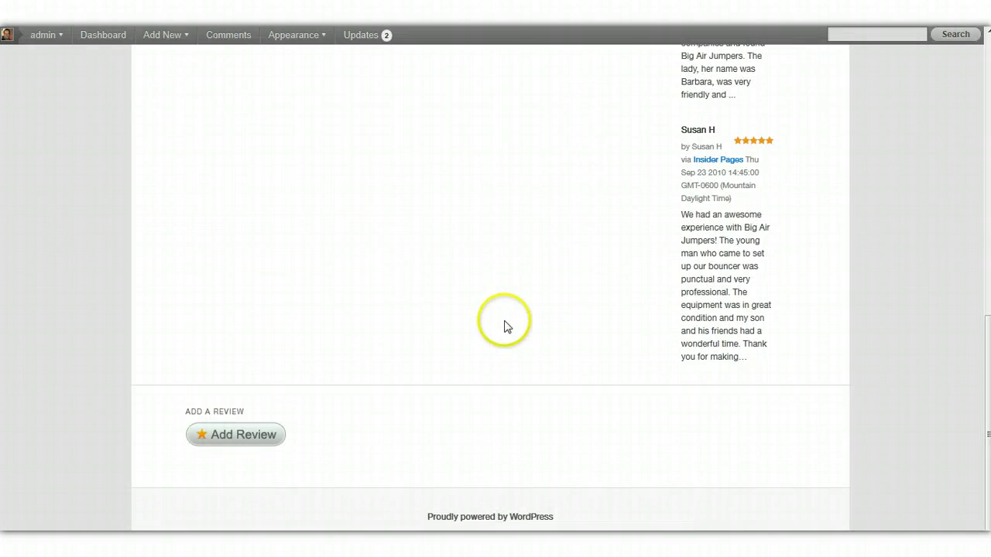
scroll(505, 325, "up", 8)
scroll(297, 191, "up", 5)
left_click(261, 368)
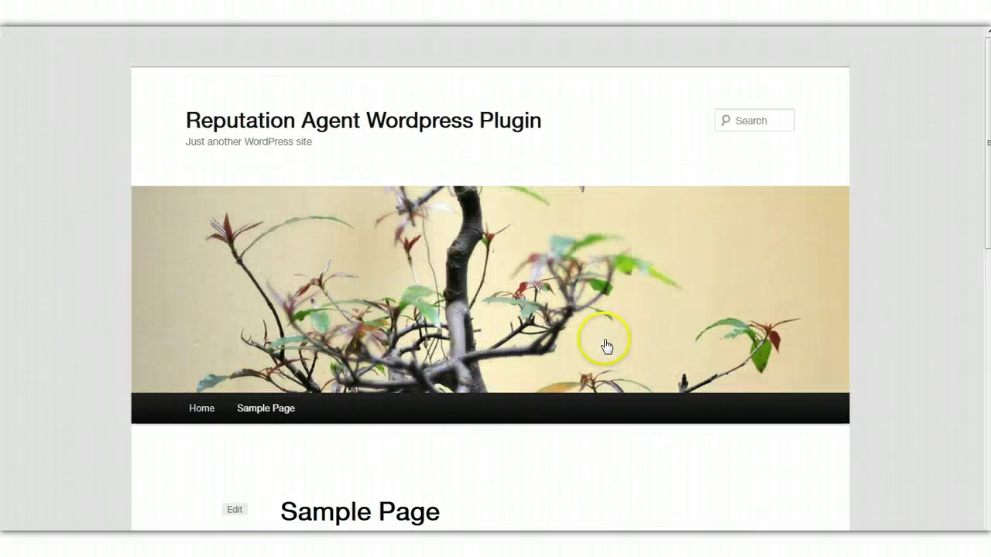
scroll(598, 356, "down", 4)
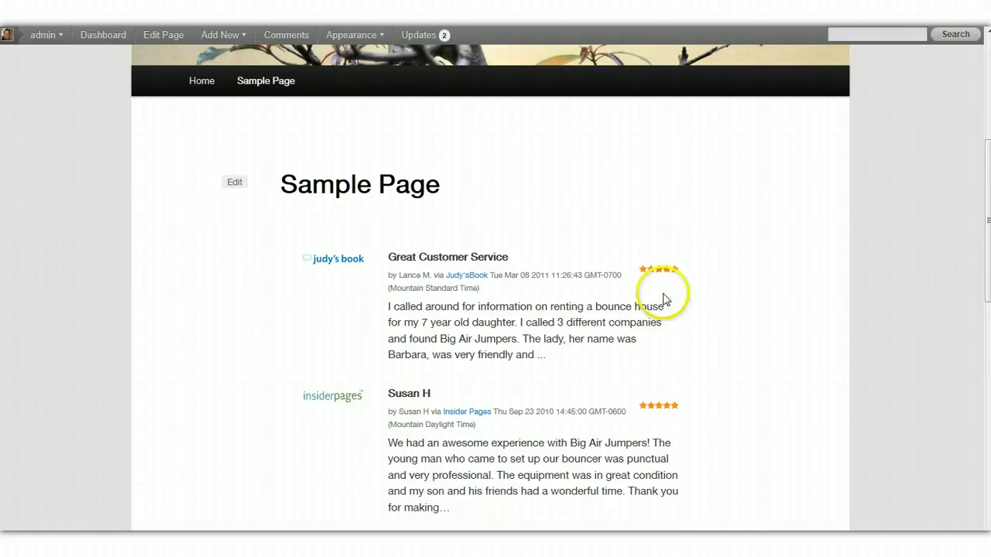
scroll(659, 426, "down", 2)
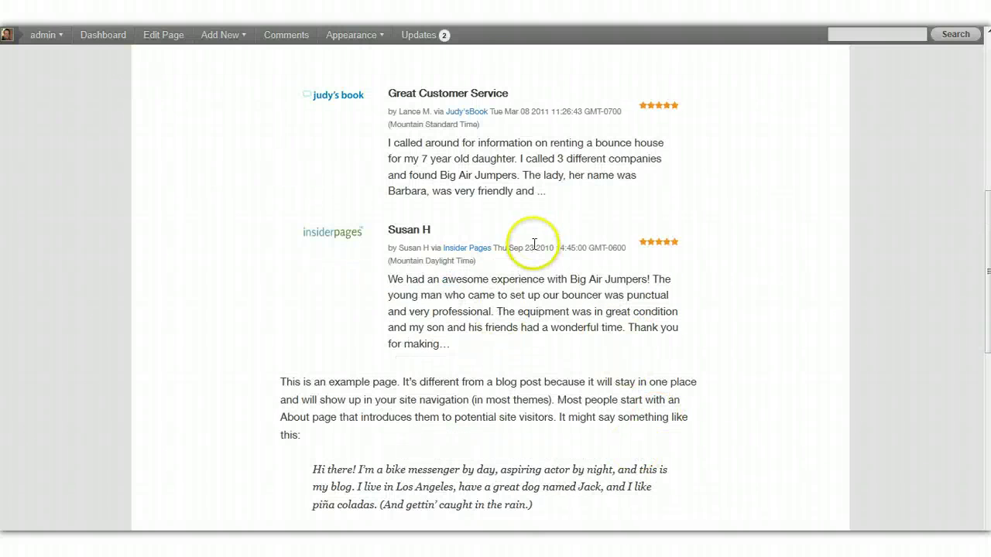
- Choose 3.0 stars in the Client Javascript Minimum Rating dropdown
scroll(149, 361, "up", 6)
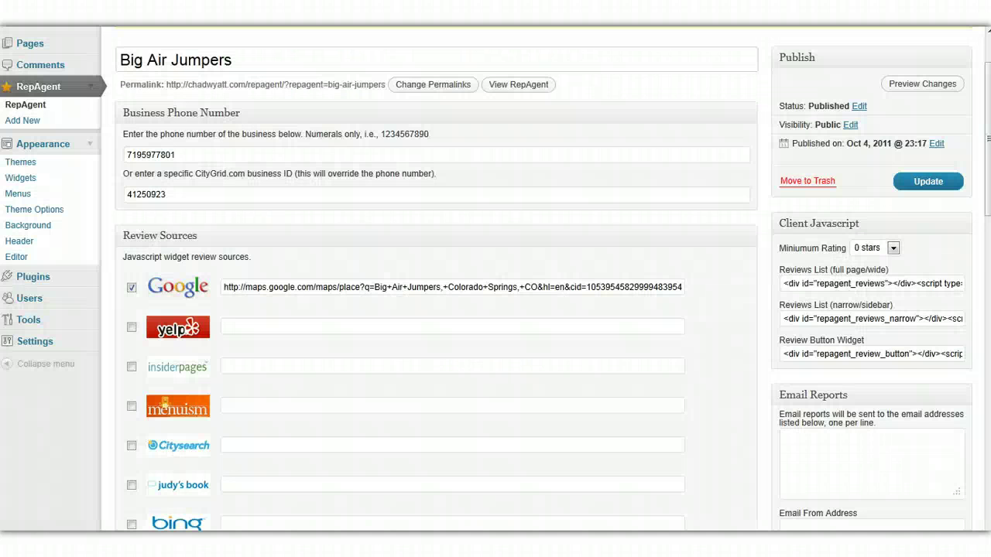
left_click(894, 249)
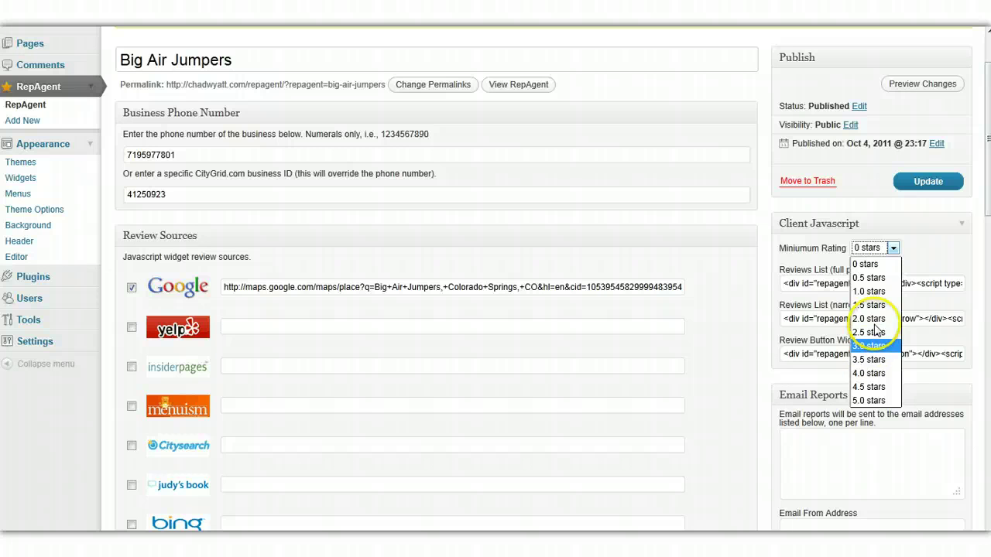
left_click(870, 353)
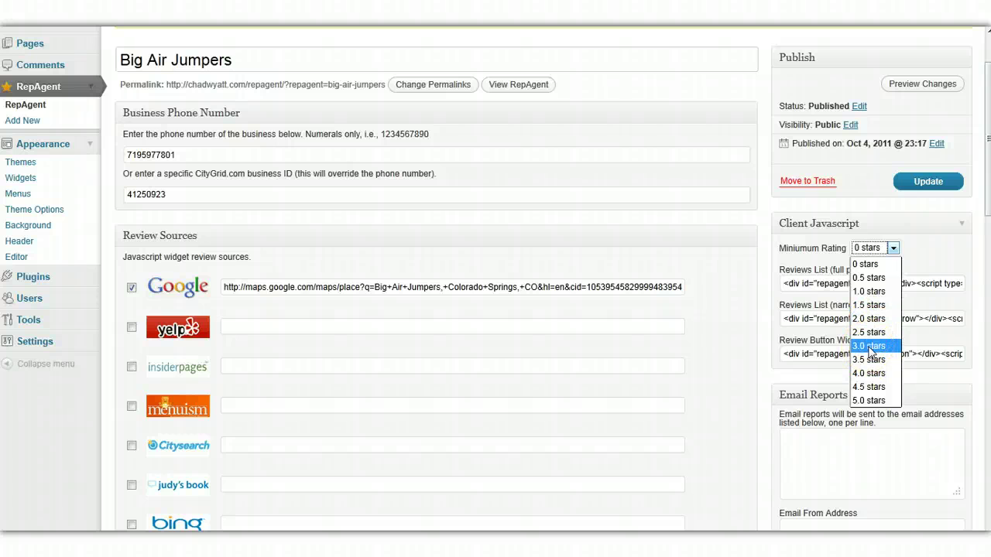
left_click(869, 349)
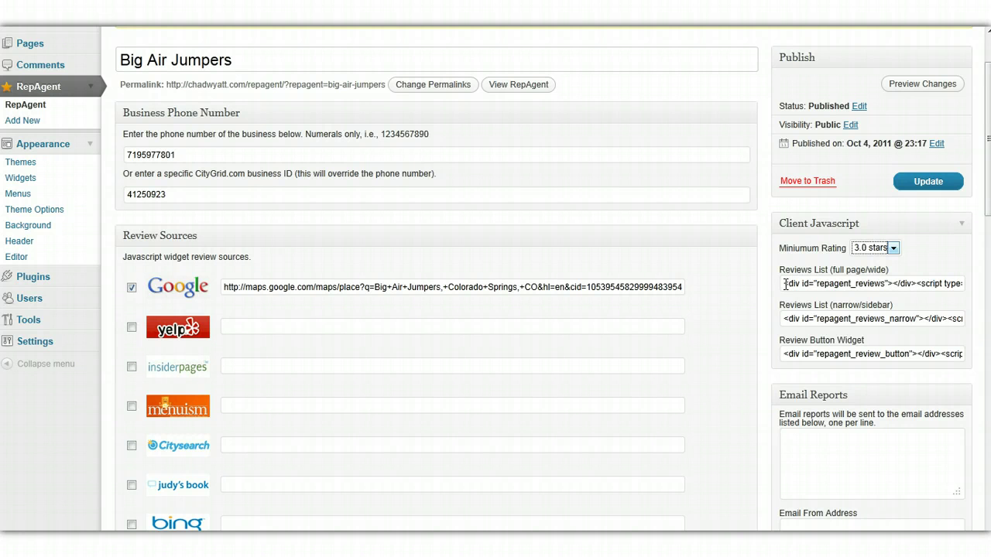
left_click(786, 284)
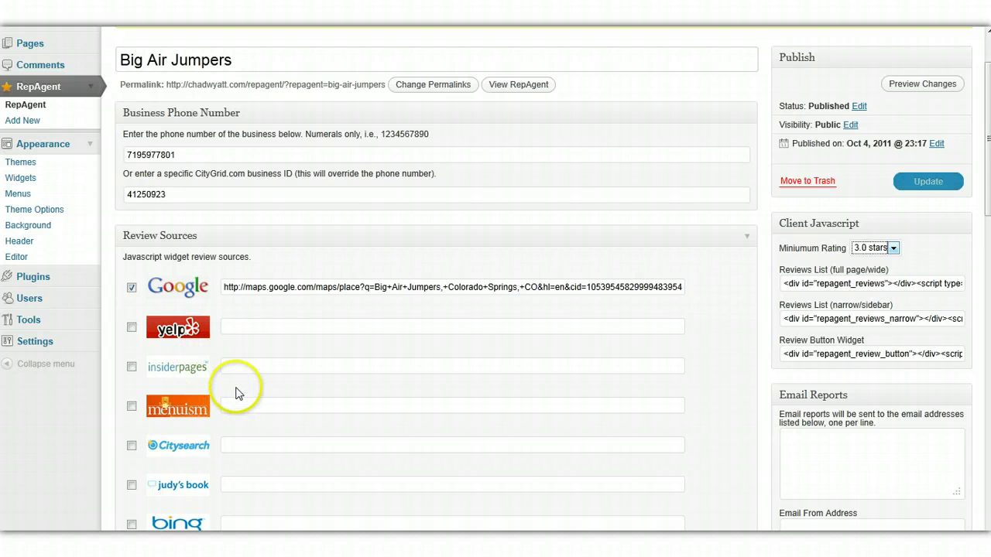
- Check the Review Sources, then Update the entry from the Publish box
scroll(237, 392, "down", 2)
scroll(237, 391, "down", 10)
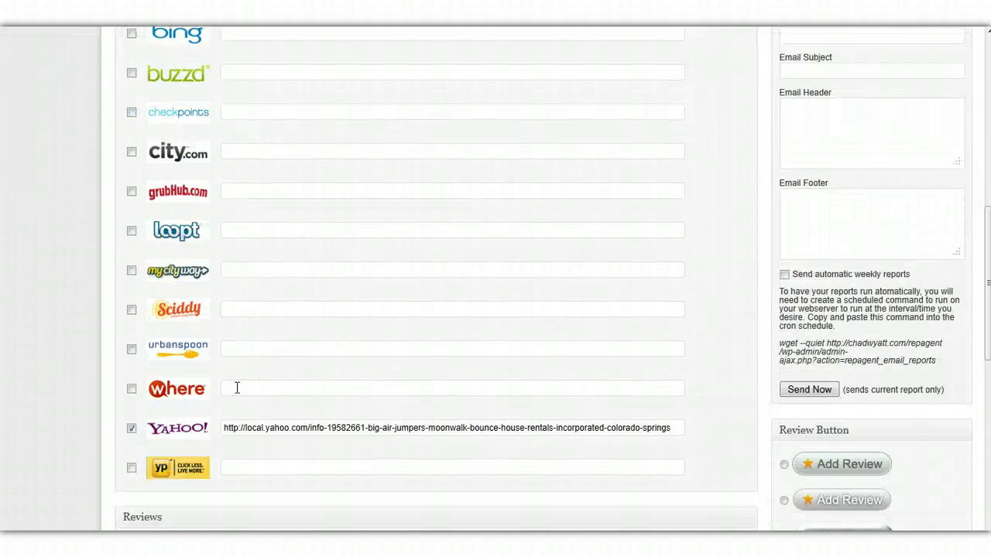
scroll(238, 383, "up", 8)
scroll(241, 379, "up", 6)
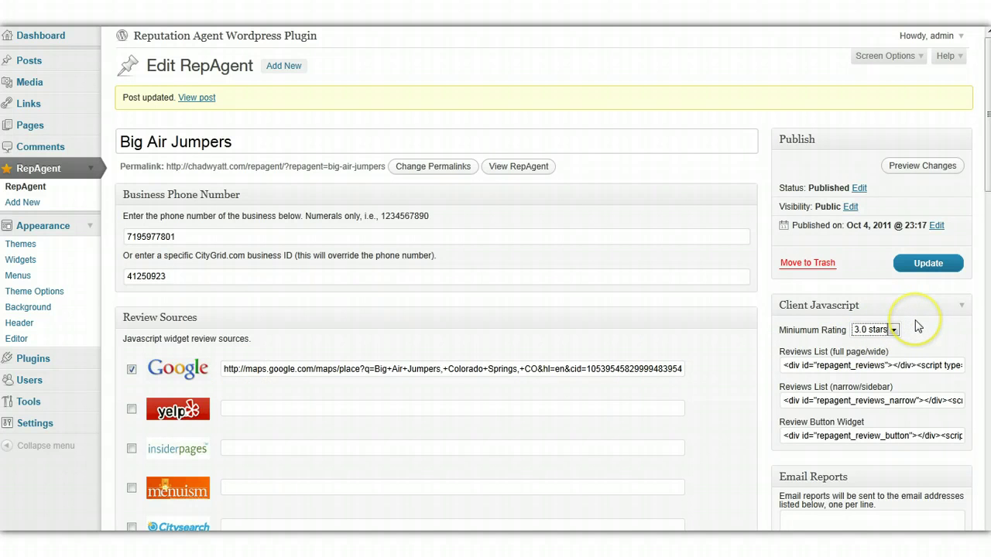
left_click(918, 261)
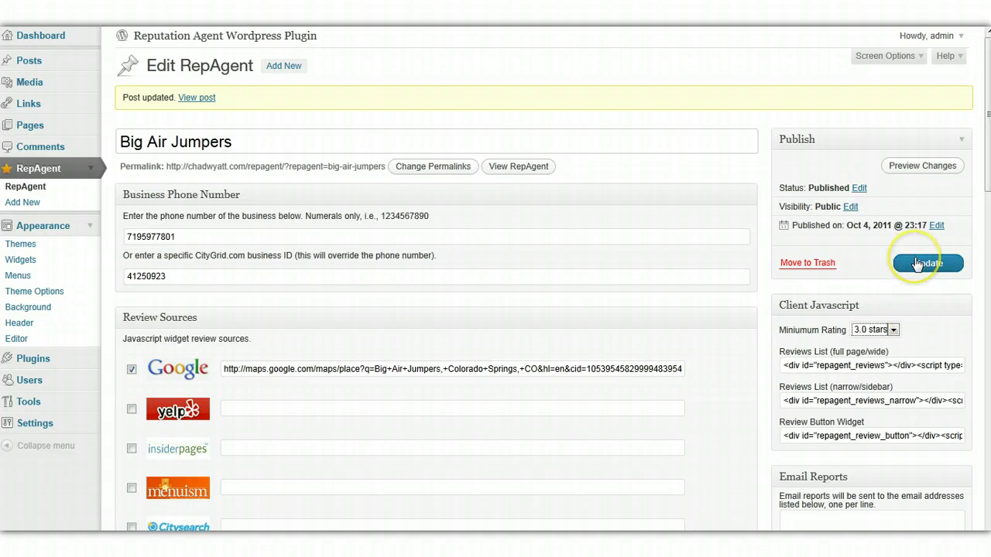